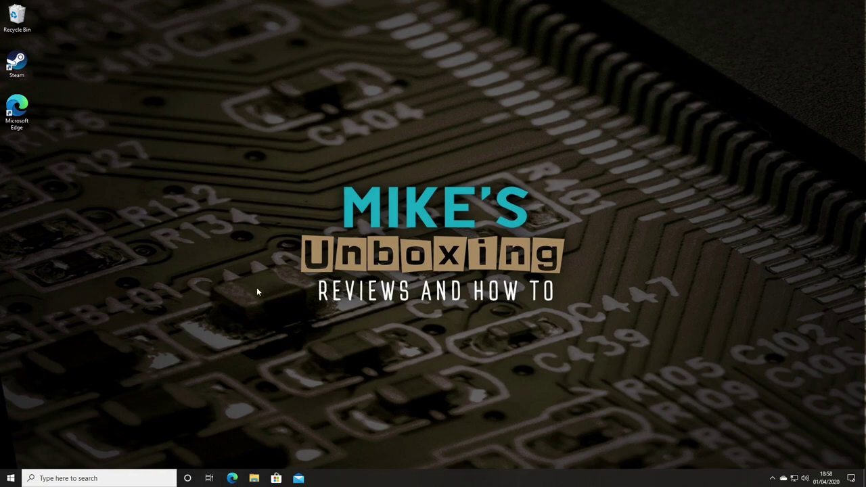
Step: In Edge, go to amd.com, dismiss the feedback survey, and open Drivers & Support
{"action": "left_click", "coordinate": [232, 478]}
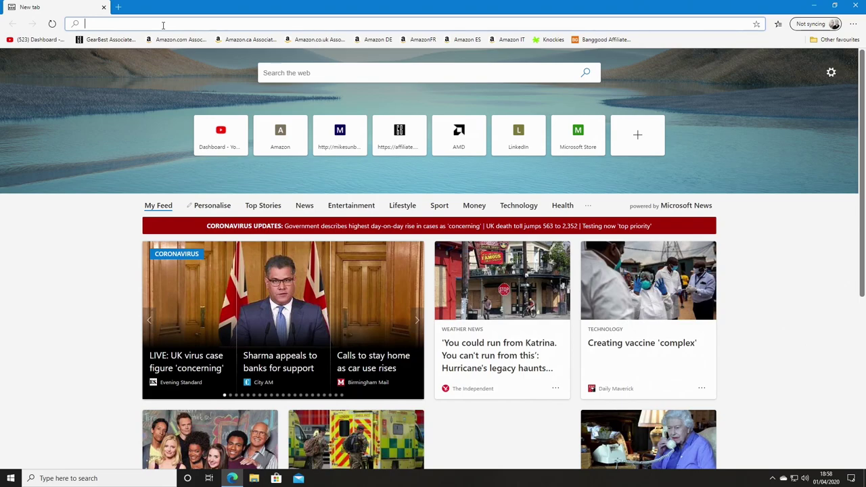
{"action": "type", "text": "amd.com"}
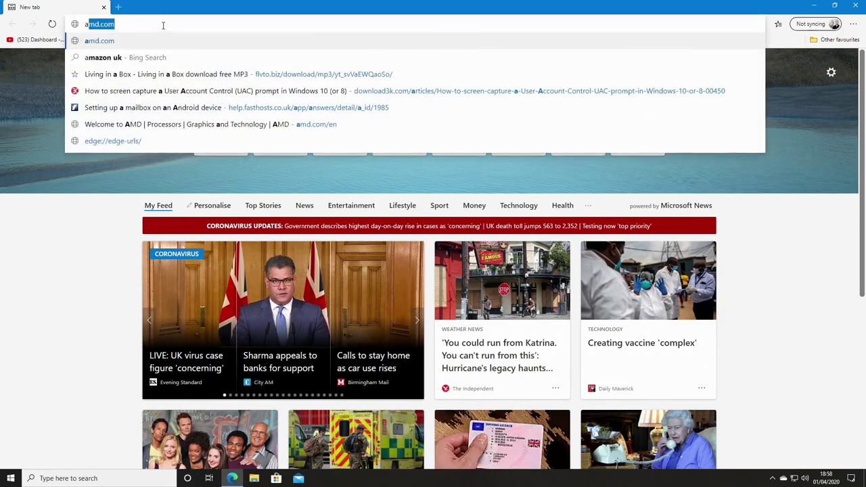
{"action": "left_click", "coordinate": [105, 42]}
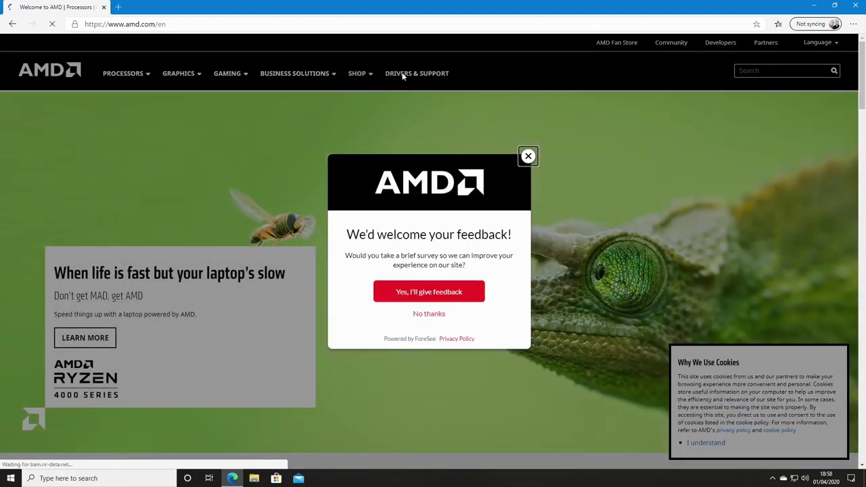
{"action": "left_click", "coordinate": [528, 156]}
{"action": "left_click", "coordinate": [411, 74]}
Step: Select Radeon 500 Series > RX 500 Series > RX 580, submit, and expand the Windows 10 64-Bit drivers
{"action": "scroll", "coordinate": [285, 352], "scroll_direction": "down", "scroll_amount": 3}
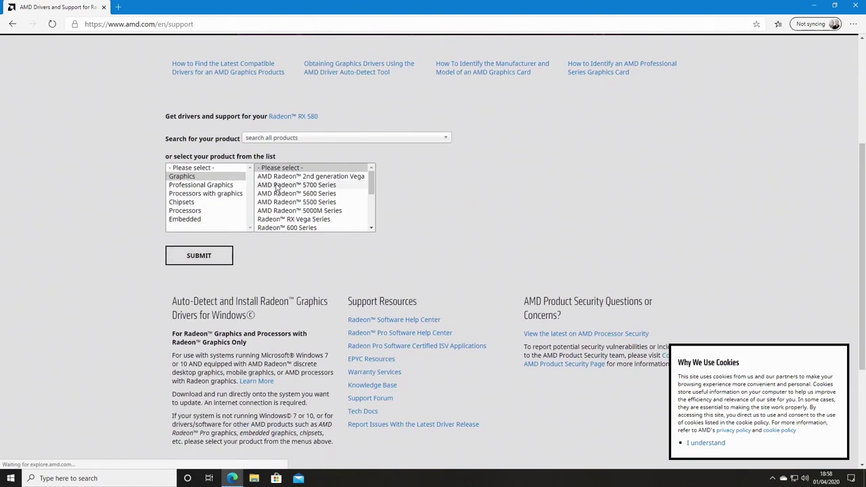
{"action": "scroll", "coordinate": [278, 230], "scroll_direction": "down", "scroll_amount": 1}
{"action": "scroll", "coordinate": [277, 231], "scroll_direction": "down", "scroll_amount": 1}
{"action": "left_click", "coordinate": [277, 228]}
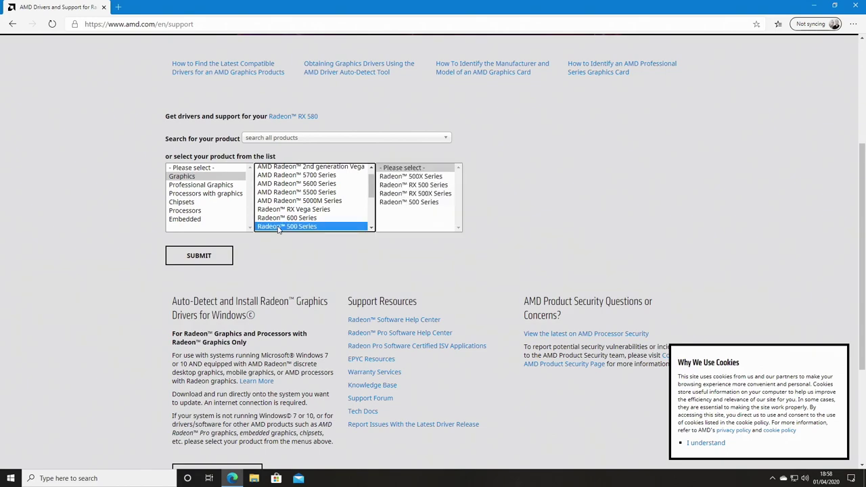
{"action": "left_click", "coordinate": [401, 186]}
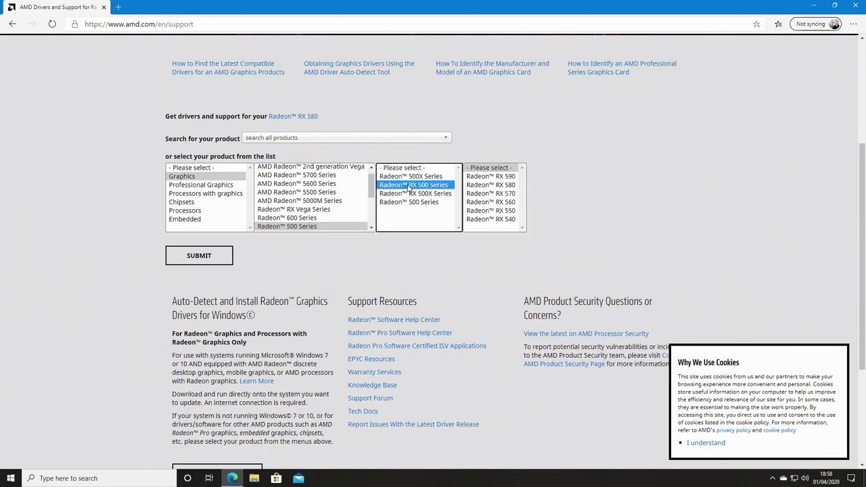
{"action": "left_click", "coordinate": [484, 186]}
{"action": "left_click", "coordinate": [196, 256]}
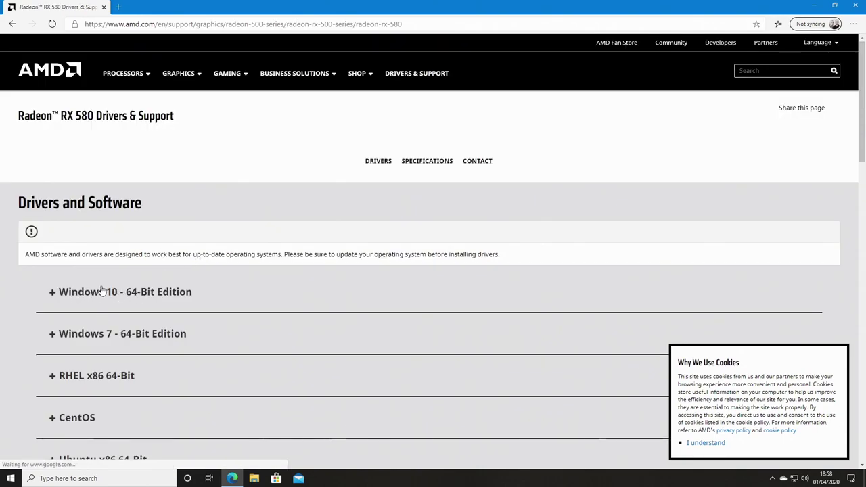
{"action": "left_click", "coordinate": [95, 293]}
Step: Download the Adrenalin 2020 Edition 20.2.2 WHQL driver, close the sign-up popup, and start a new tab
{"action": "scroll", "coordinate": [193, 322], "scroll_direction": "down", "scroll_amount": 3}
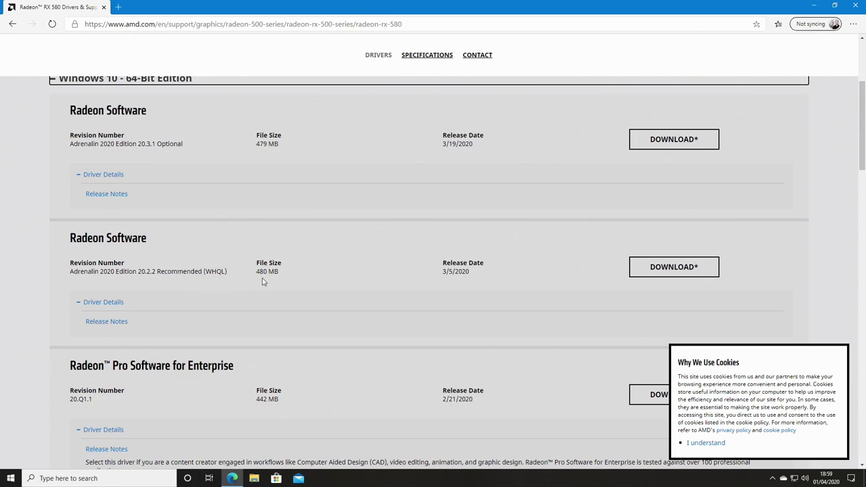
{"action": "left_click", "coordinate": [653, 267]}
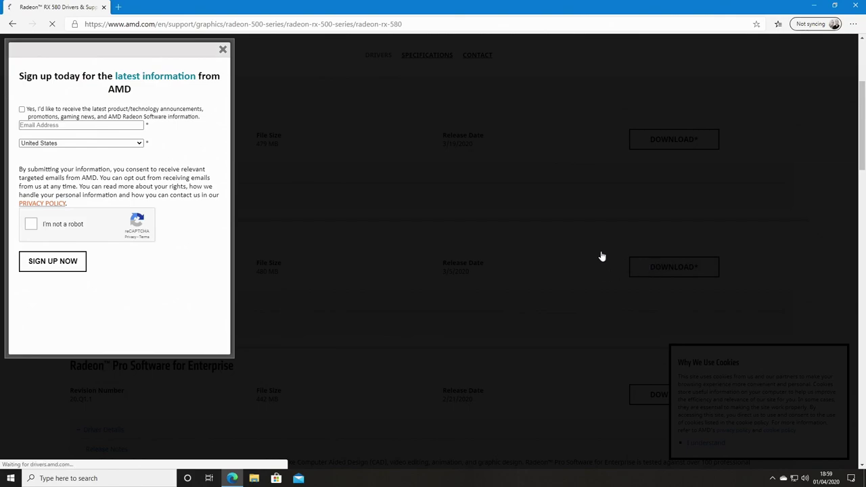
{"action": "left_click", "coordinate": [223, 50]}
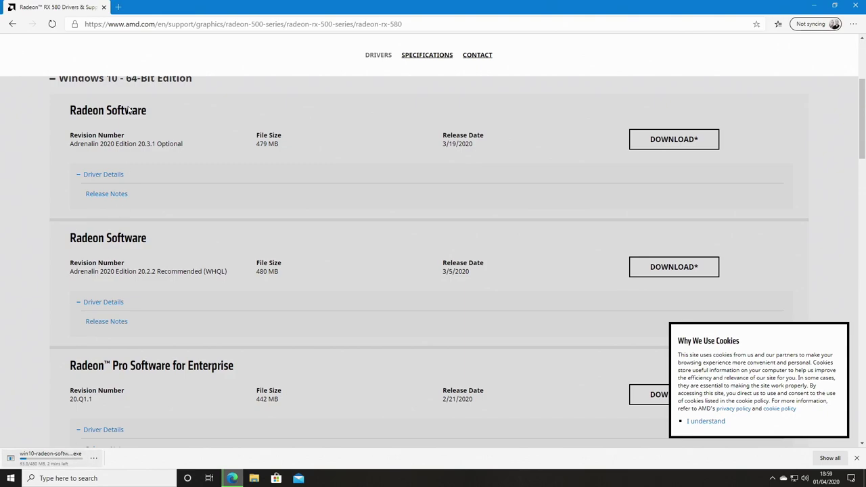
{"action": "left_click", "coordinate": [117, 6]}
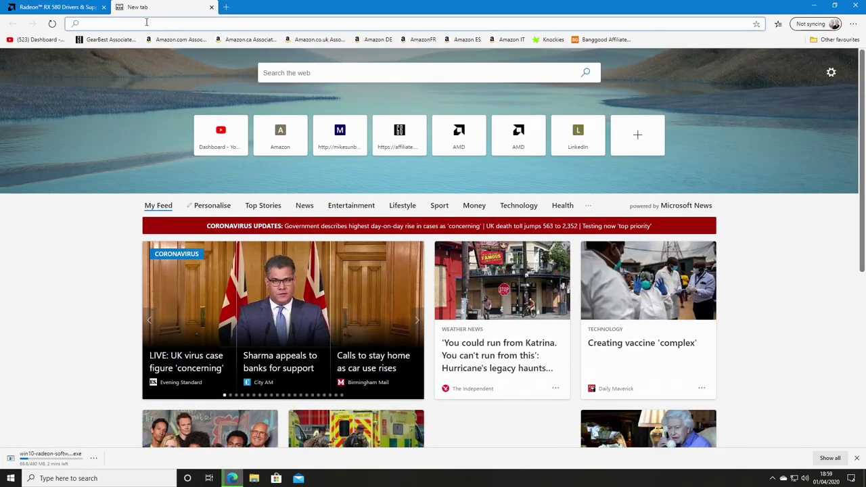
Step: Search the web for 'nvidia drivers' and open NVIDIA's driver download page
{"action": "type", "text": "nv"}
{"action": "key", "text": "Down"}
{"action": "key", "text": "Down"}
{"action": "key", "text": "Return"}
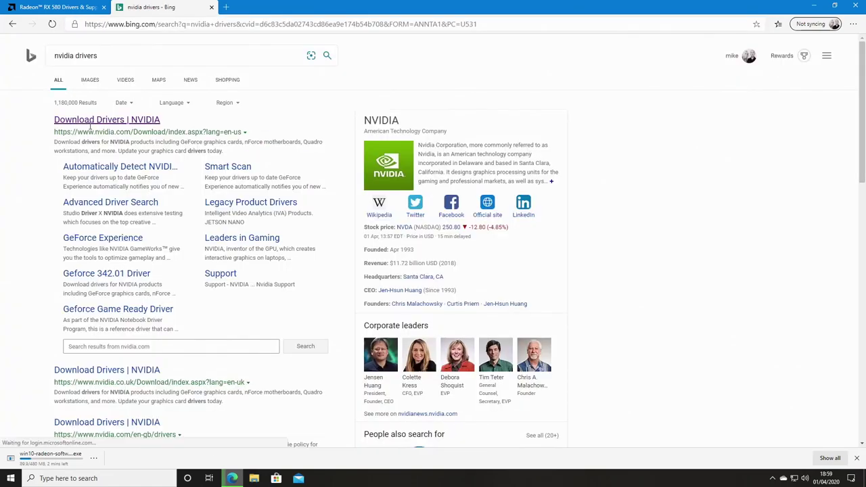
{"action": "left_click", "coordinate": [96, 122]}
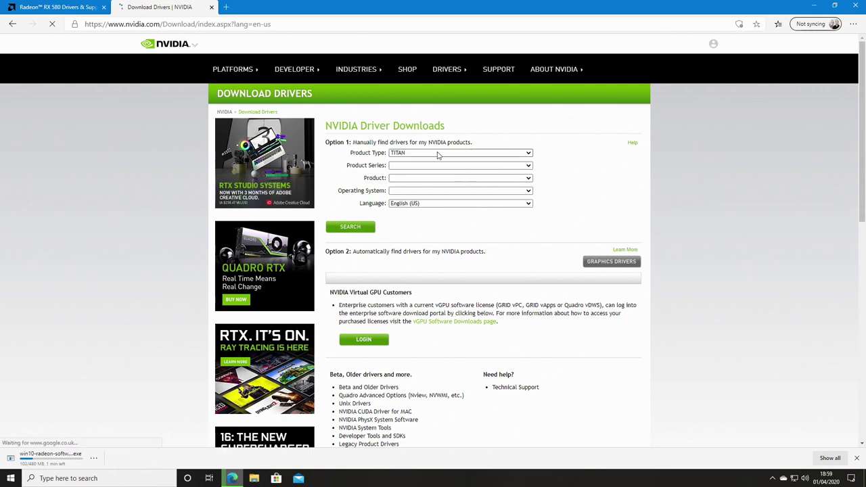
Step: Set the product type to GeForce and the download type to Game Ready Driver
{"action": "left_click", "coordinate": [437, 152]}
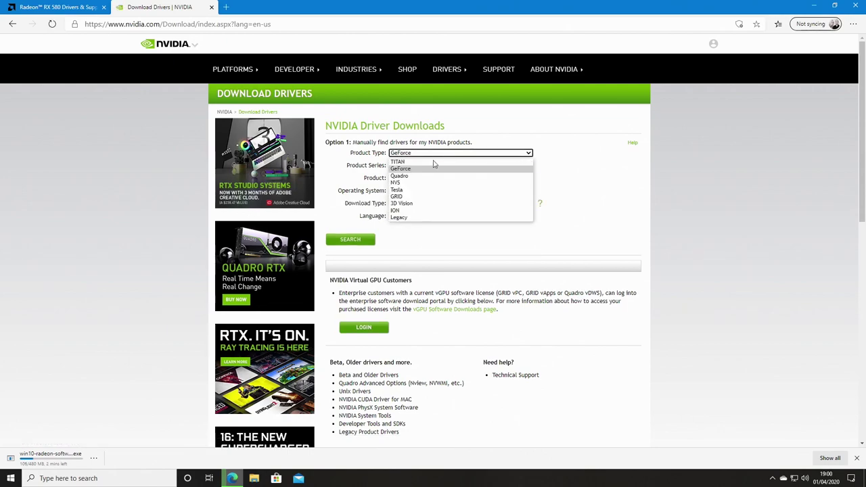
{"action": "left_click", "coordinate": [427, 170]}
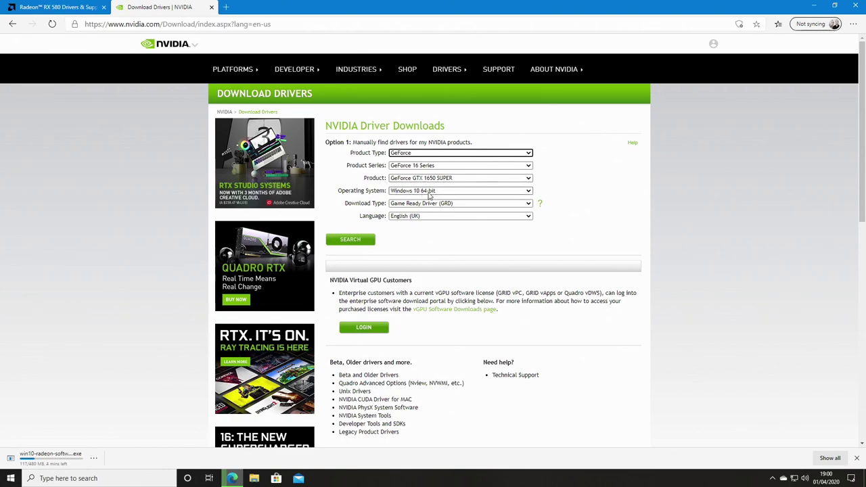
{"action": "left_click", "coordinate": [406, 205]}
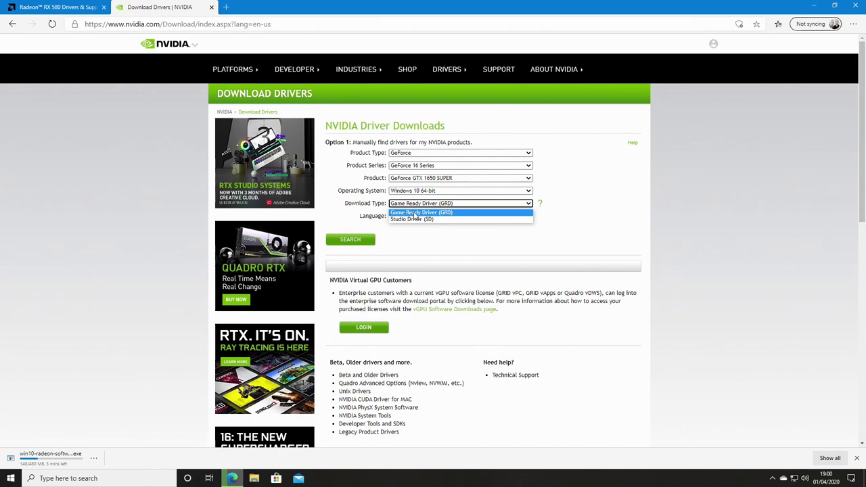
{"action": "left_click", "coordinate": [415, 213]}
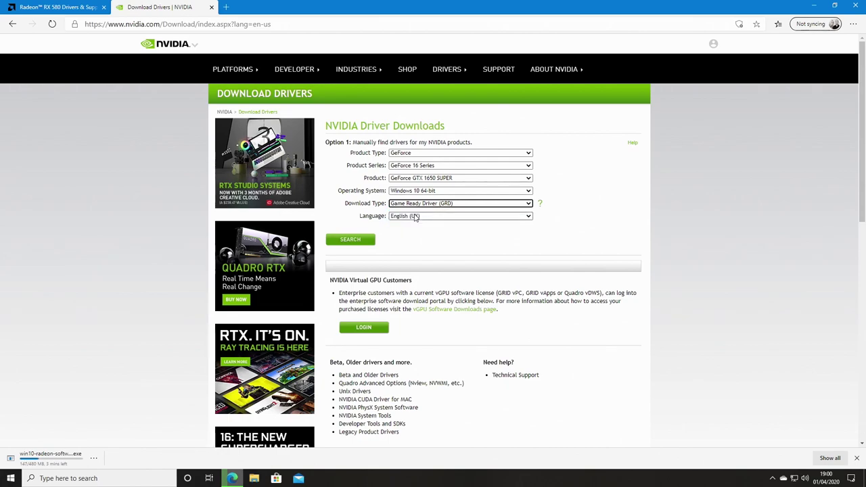
Step: Search for and download the GeForce Game Ready Driver 445.75, then dismiss the cookie notice
{"action": "left_click", "coordinate": [343, 241]}
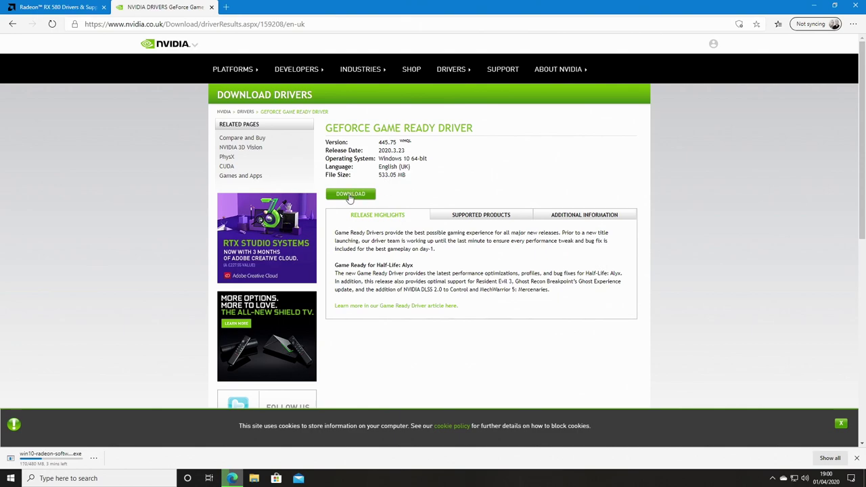
{"action": "left_click", "coordinate": [350, 195]}
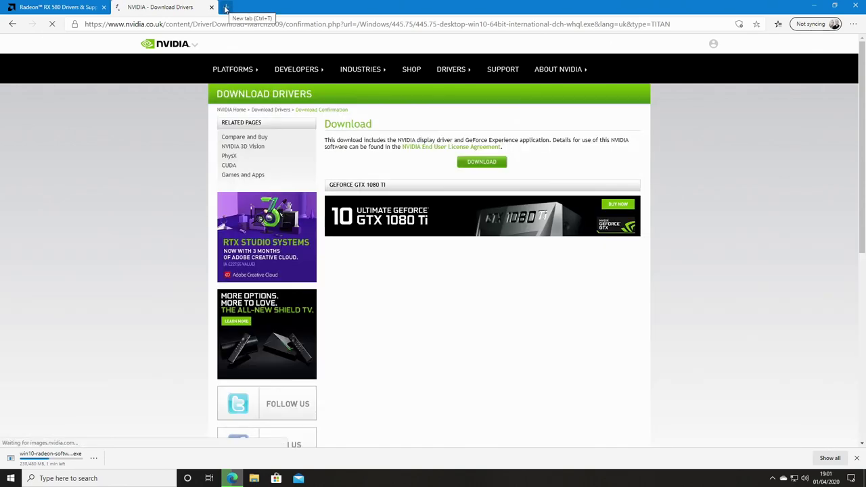
{"action": "left_click", "coordinate": [480, 164]}
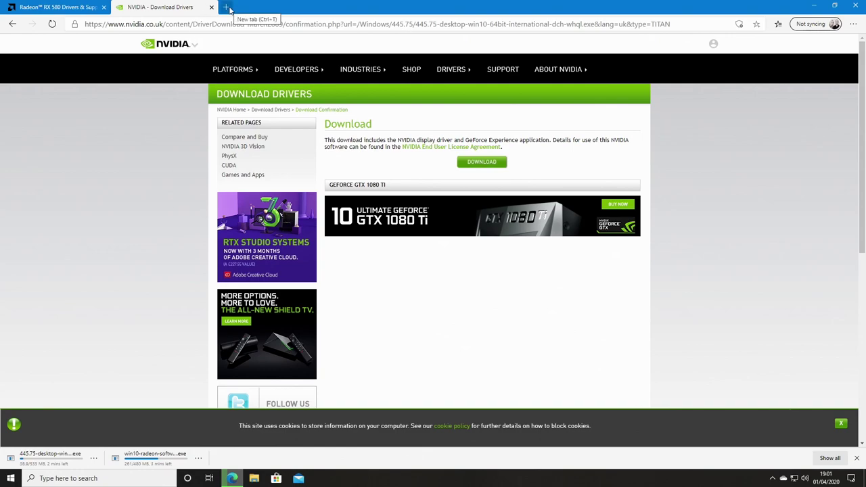
{"action": "left_click", "coordinate": [841, 425]}
Step: In a new tab, search 'ddu' and open Guru3D's Display Driver Uninstaller Download page
{"action": "left_click", "coordinate": [229, 8]}
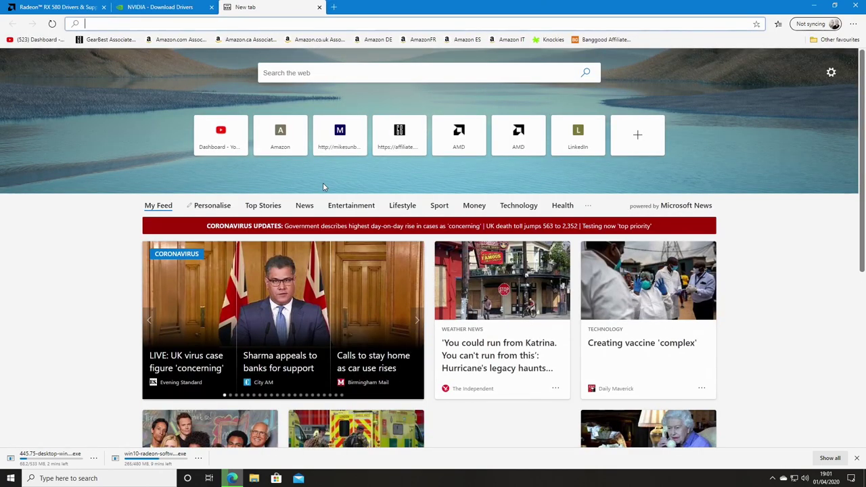
{"action": "left_click", "coordinate": [288, 72]}
{"action": "type", "text": "dd"}
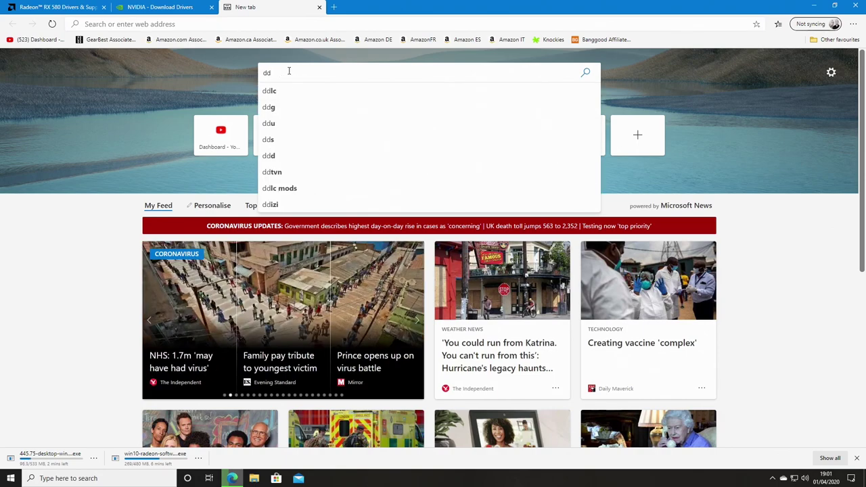
{"action": "type", "text": "u"}
{"action": "key", "text": "Return"}
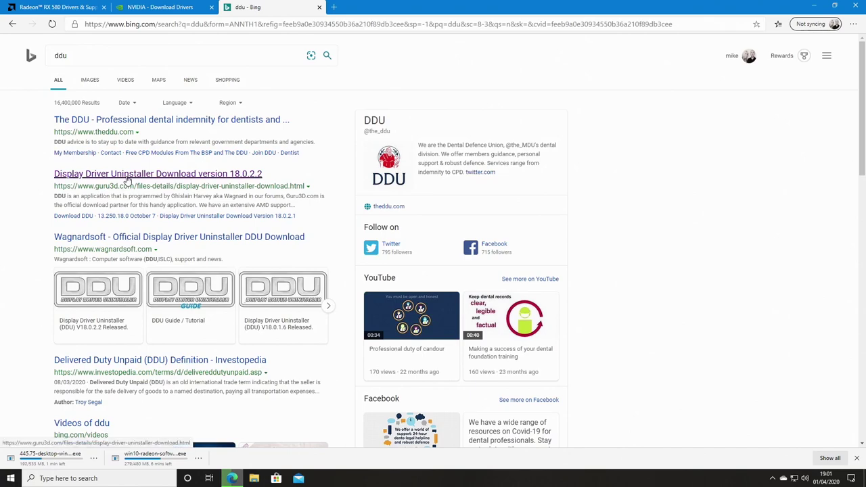
{"action": "left_click", "coordinate": [126, 176]}
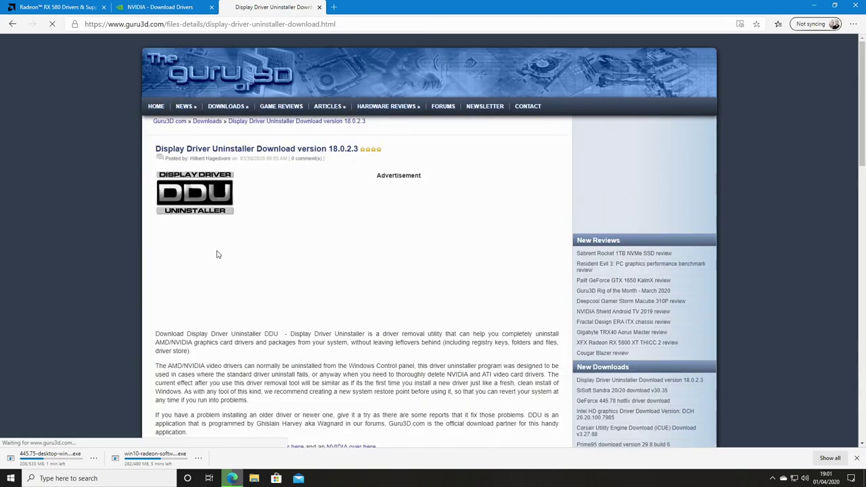
Step: Scroll down the Guru3D page to download the DDU zip from a mirror
{"action": "scroll", "coordinate": [288, 276], "scroll_direction": "down", "scroll_amount": 15}
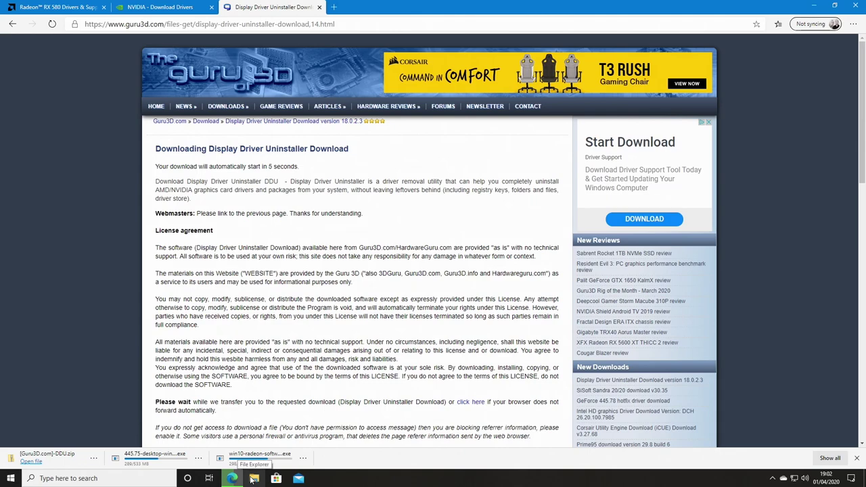
Step: Extract all files from the DDU zip in Downloads into the [Guru3D.com]-DDU folder
{"action": "left_click", "coordinate": [253, 478]}
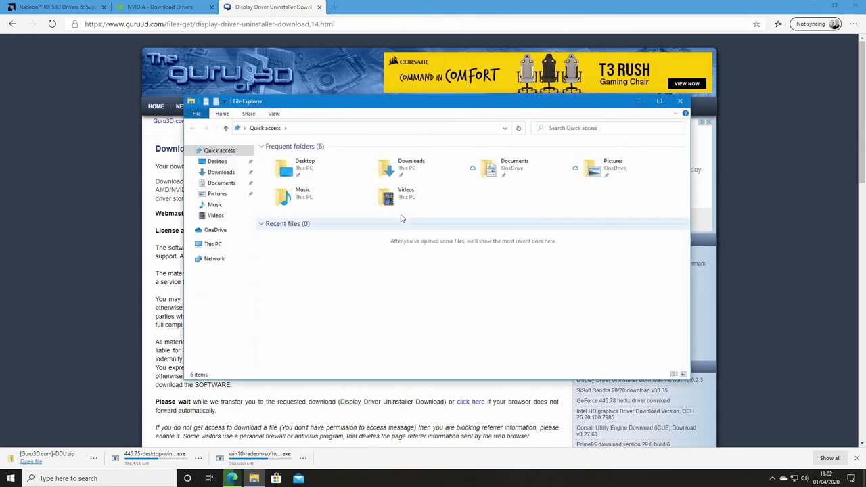
{"action": "left_click", "coordinate": [389, 175]}
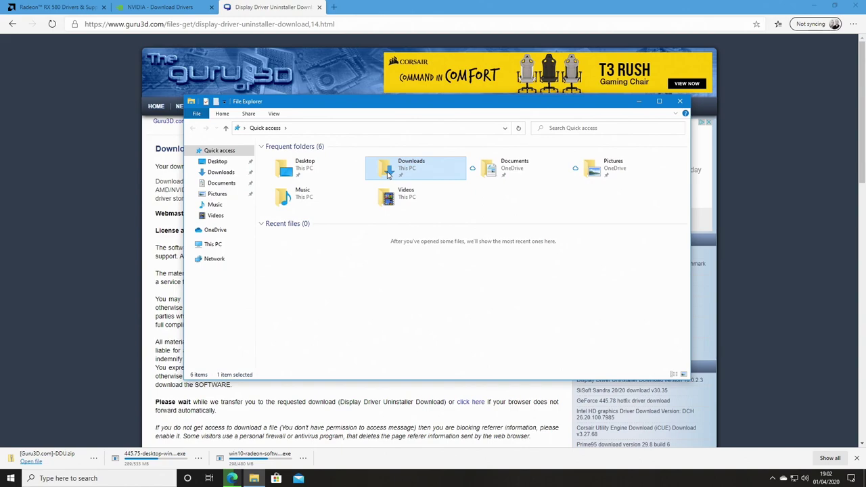
{"action": "double_click", "coordinate": [388, 175]}
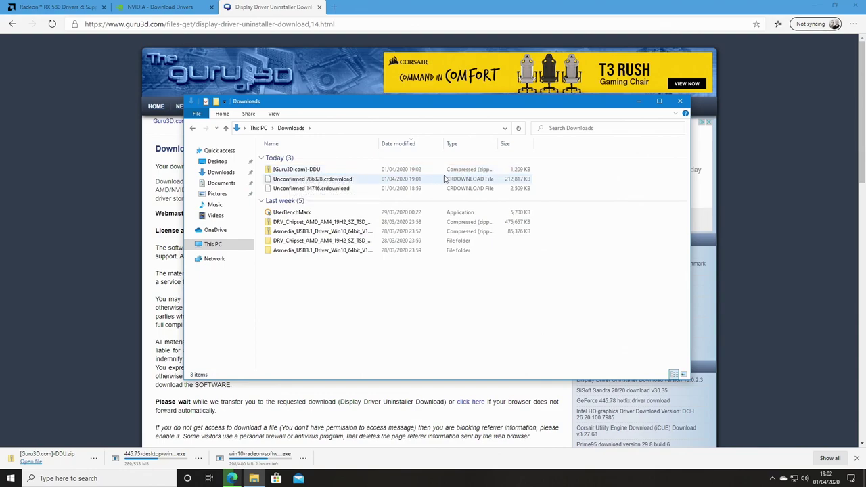
{"action": "left_click", "coordinate": [287, 170]}
{"action": "right_click", "coordinate": [286, 170]}
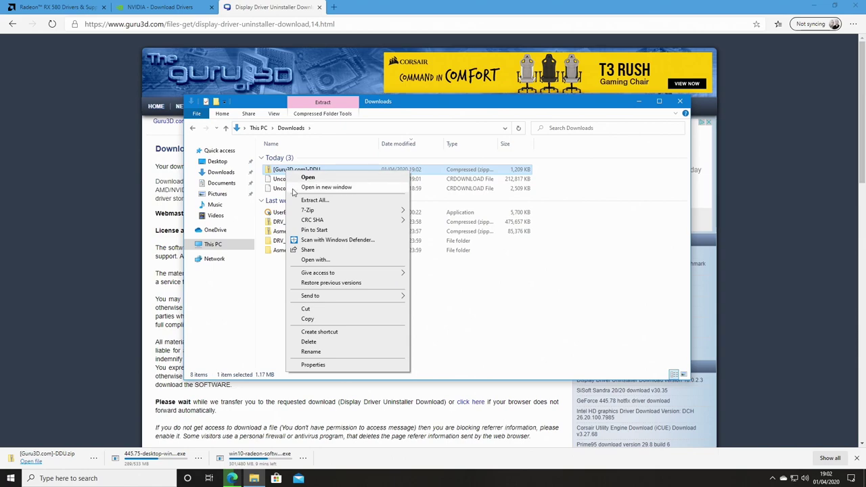
{"action": "left_click", "coordinate": [305, 201]}
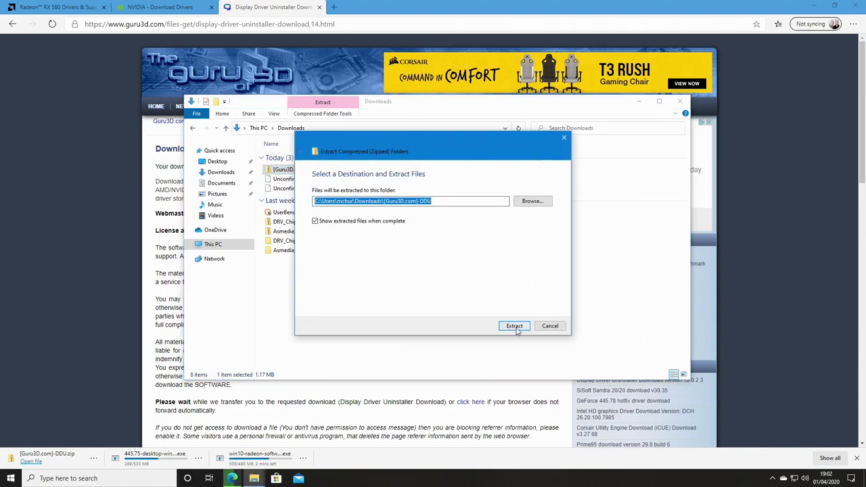
{"action": "left_click", "coordinate": [514, 326]}
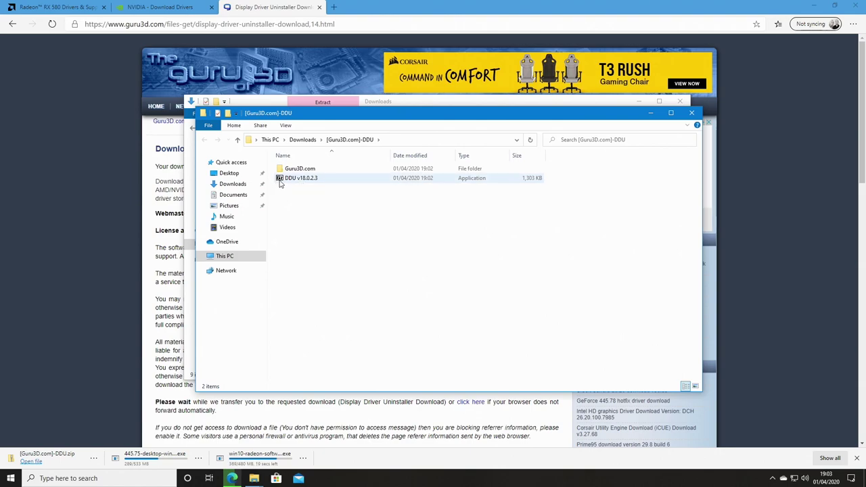
Step: Unpack the DDU v18.0.2.3 self-extracting archive and open the DDU v18.0.2.3 folder
{"action": "mouse_move", "coordinate": [284, 181]}
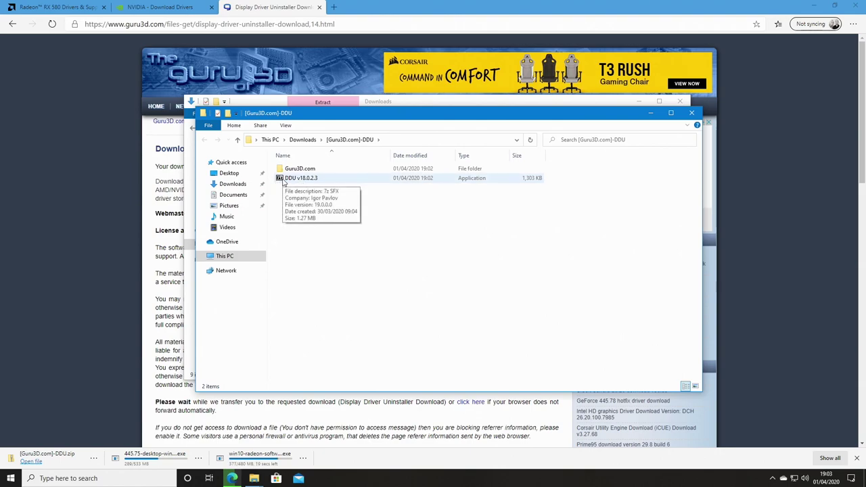
{"action": "double_click", "coordinate": [284, 179]}
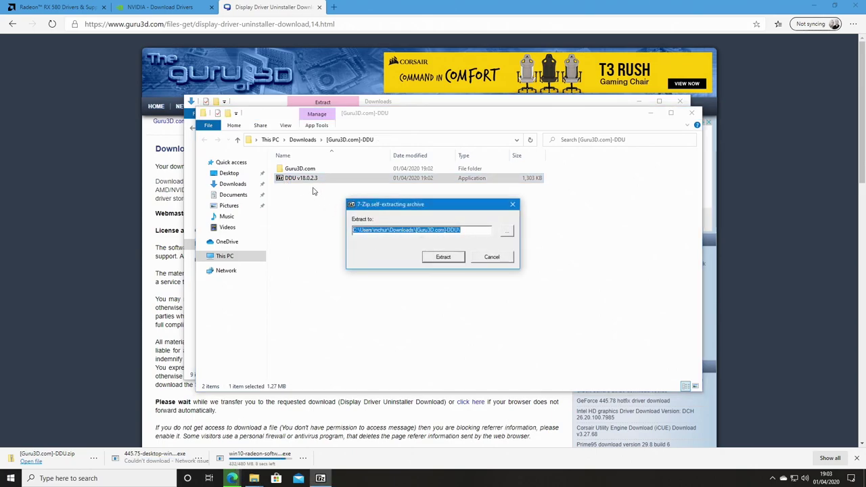
{"action": "left_click", "coordinate": [443, 258]}
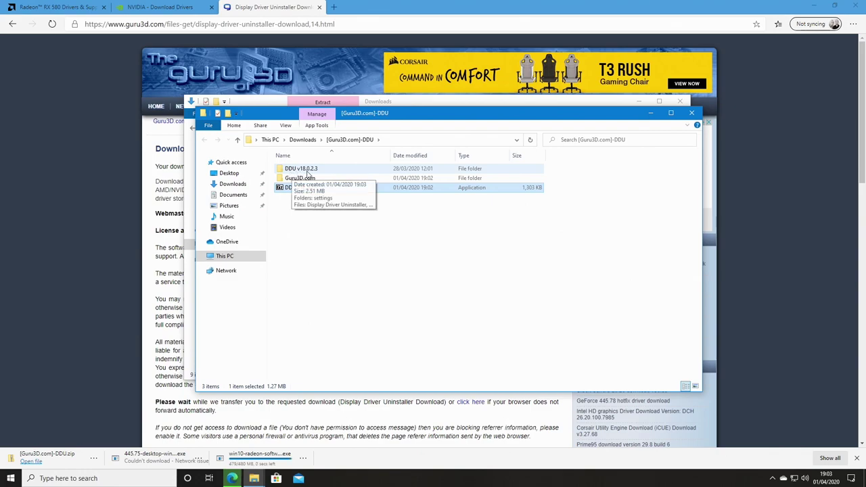
{"action": "double_click", "coordinate": [295, 169]}
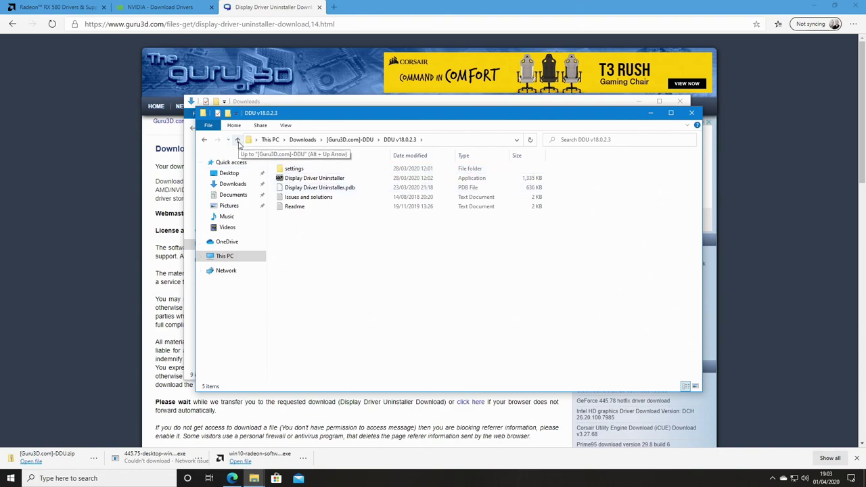
Step: Delete the DDU self-extracting application and the Guru3D.com folder, keeping DDU v18.0.2.3
{"action": "left_click", "coordinate": [238, 141]}
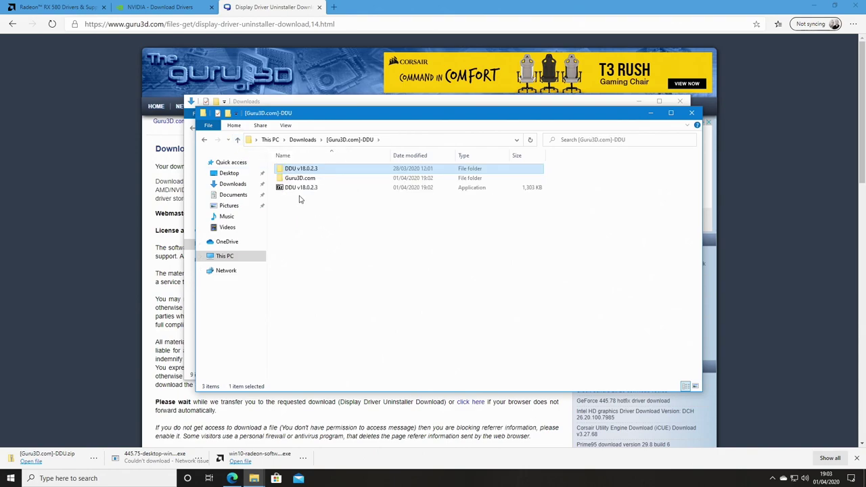
{"action": "left_click", "coordinate": [297, 188]}
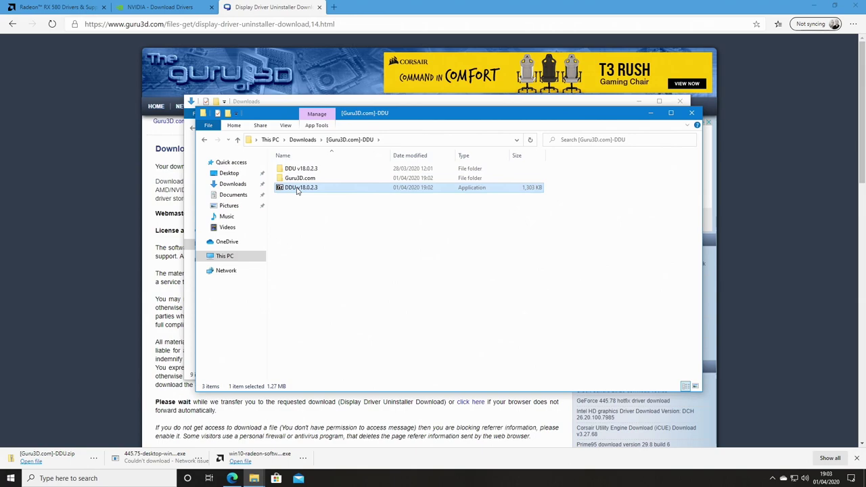
{"action": "key", "text": "Delete"}
{"action": "left_click", "coordinate": [299, 180]}
{"action": "key", "text": "Delete"}
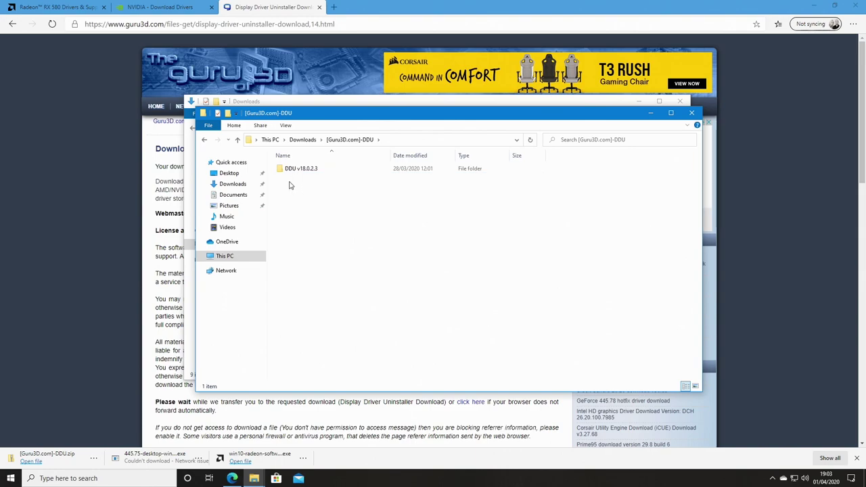
{"action": "double_click", "coordinate": [289, 171]}
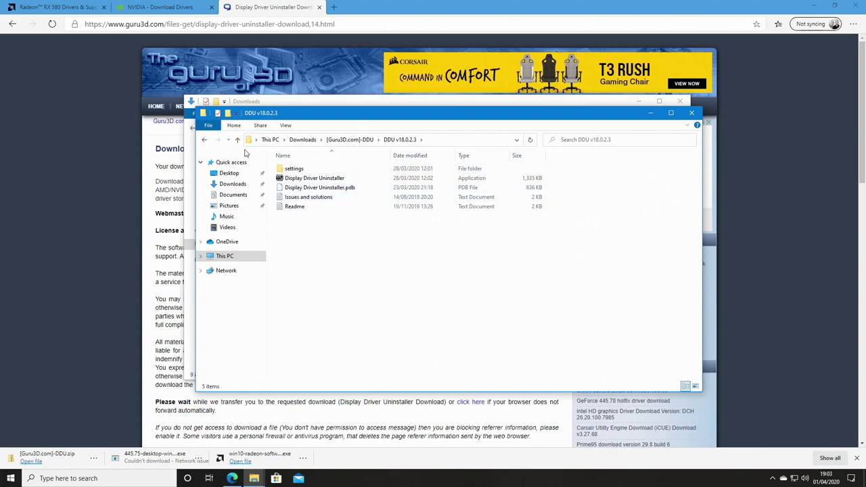
Step: Delete the DDU zip from Downloads and reopen the DDU v18.0.2.3 folder
{"action": "left_click", "coordinate": [238, 139]}
{"action": "left_click", "coordinate": [237, 139]}
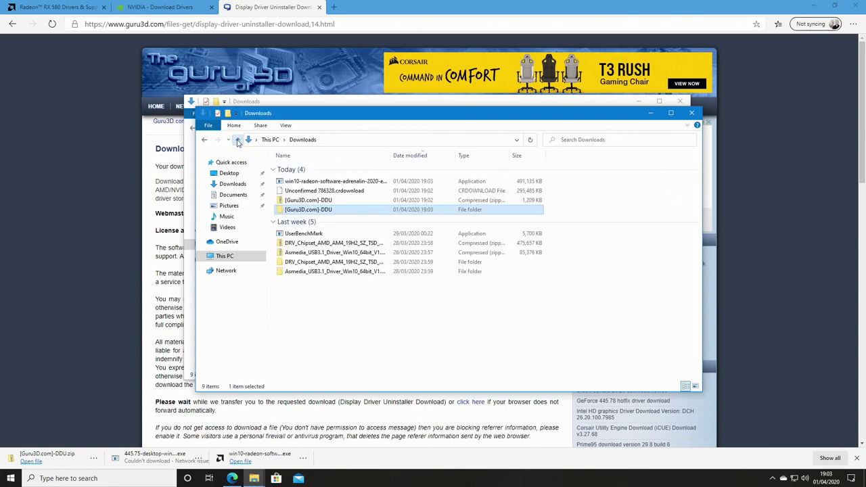
{"action": "left_click", "coordinate": [304, 202]}
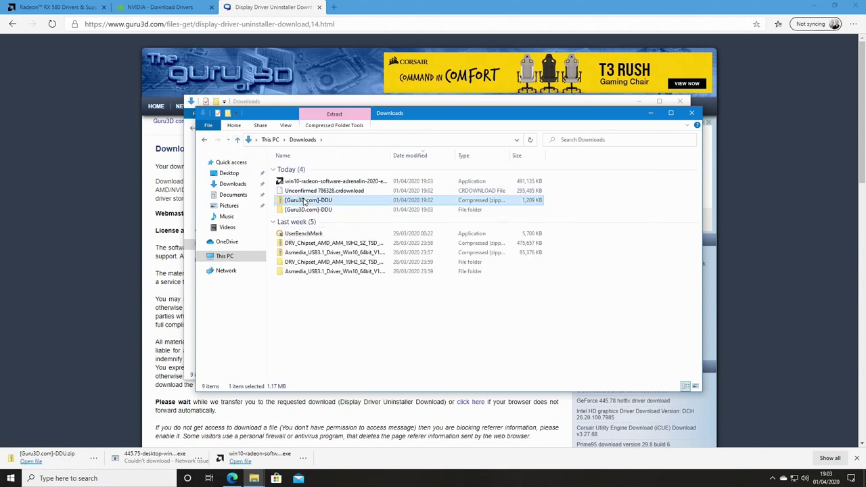
{"action": "key", "text": "Delete"}
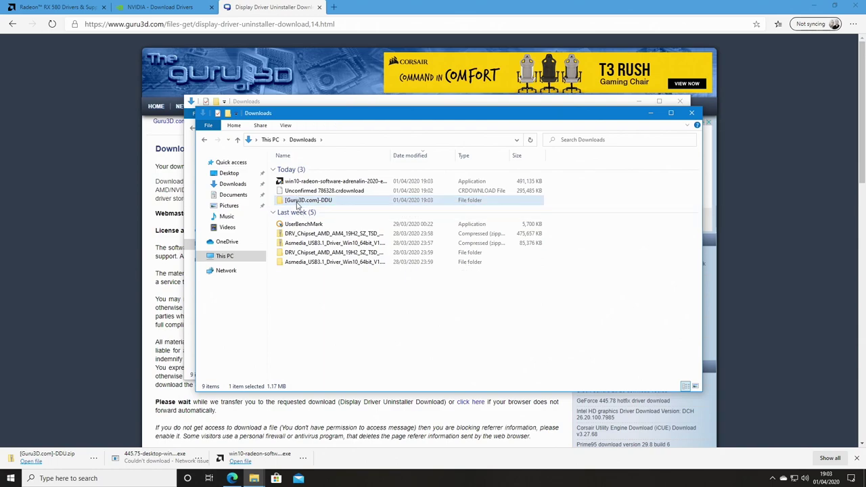
{"action": "double_click", "coordinate": [299, 201]}
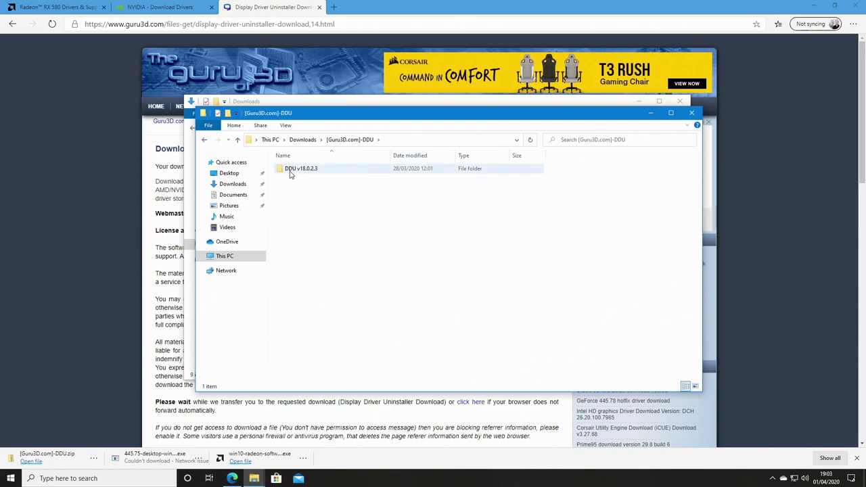
{"action": "double_click", "coordinate": [290, 169]}
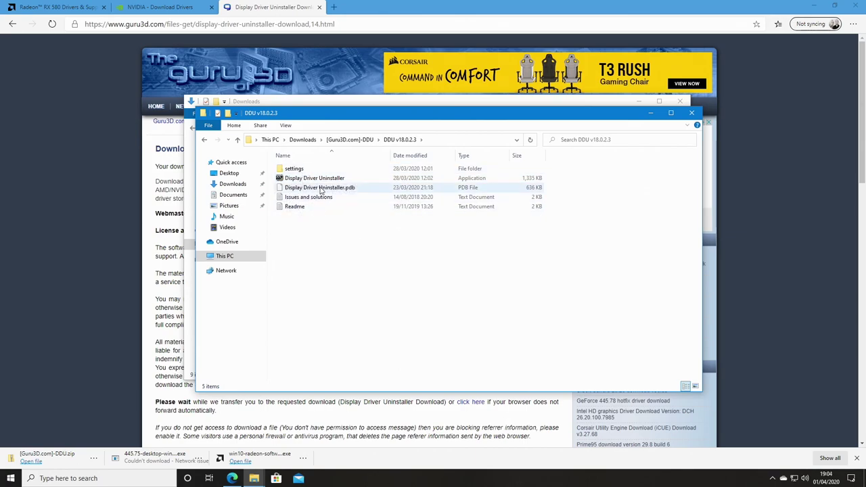
Step: Resume the failed NVIDIA 445.75 driver download in Edge
{"action": "mouse_move", "coordinate": [313, 180]}
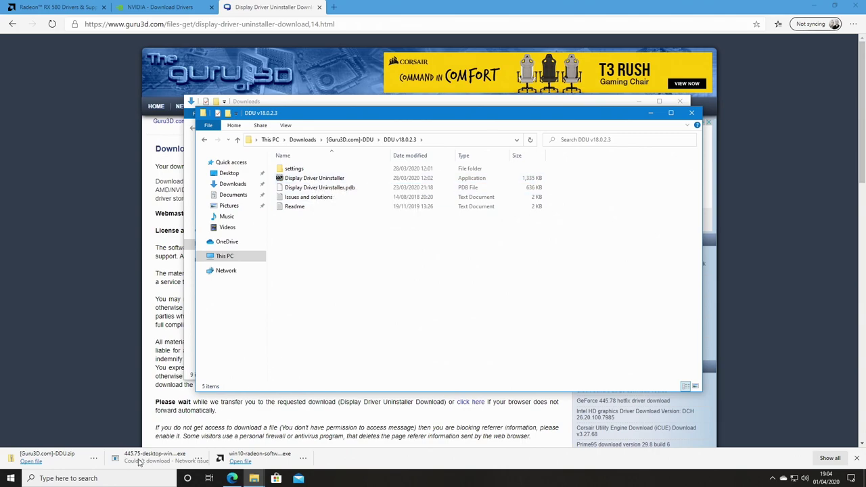
{"action": "left_click", "coordinate": [200, 459]}
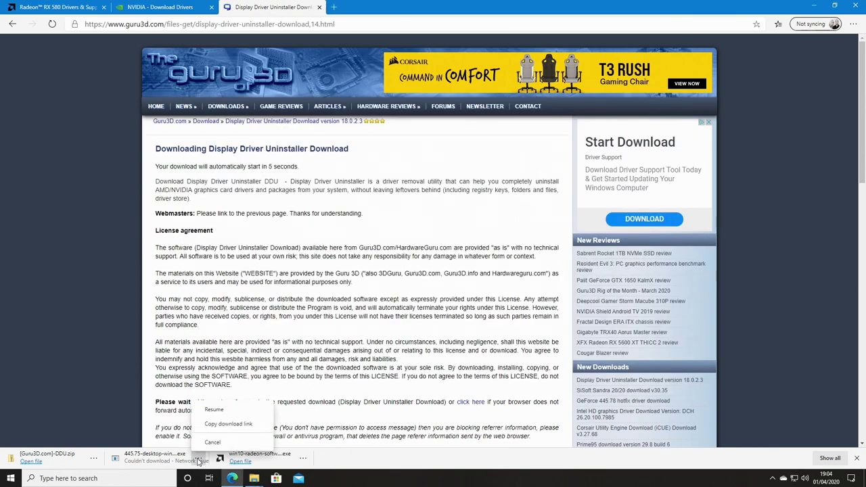
{"action": "left_click", "coordinate": [214, 409]}
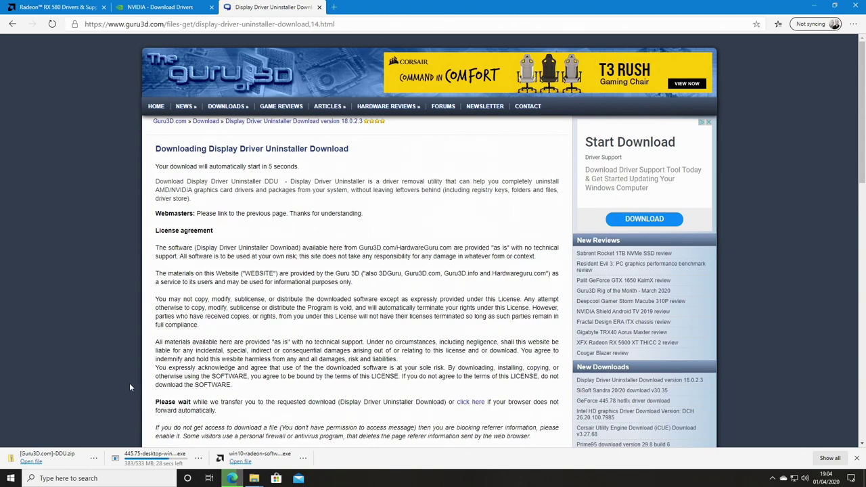
Step: Close Edge and both File Explorer windows to reach the desktop
{"action": "left_click", "coordinate": [855, 5]}
{"action": "left_click", "coordinate": [691, 112]}
{"action": "left_click", "coordinate": [680, 100]}
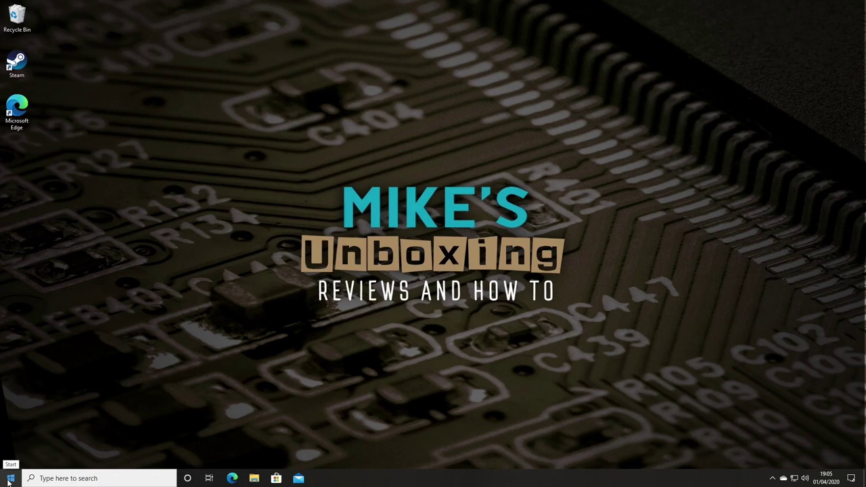
Step: Shift-restart Windows from the Start menu power options into the recovery environment
{"action": "left_click", "coordinate": [9, 482]}
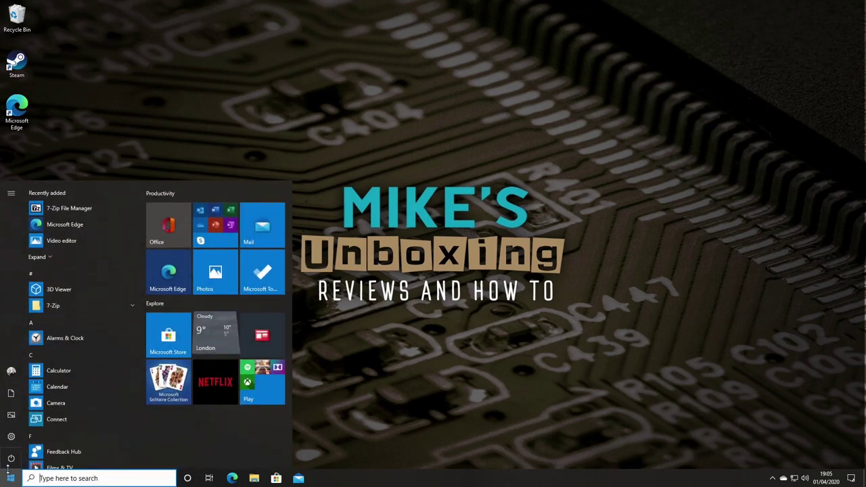
{"action": "mouse_move", "coordinate": [9, 462]}
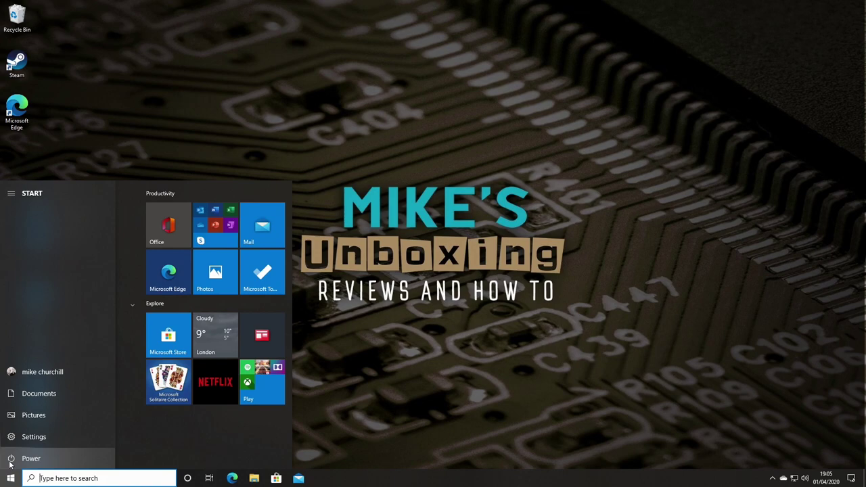
{"action": "left_click", "coordinate": [9, 463]}
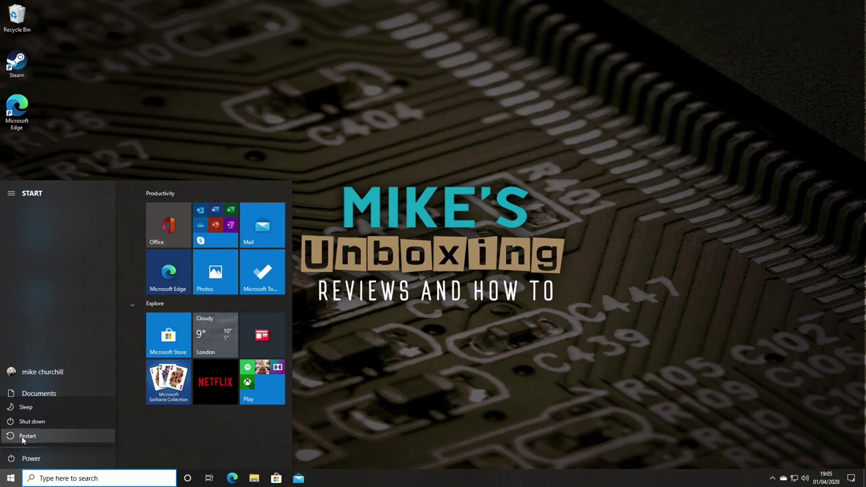
{"action": "left_click", "coordinate": [24, 436]}
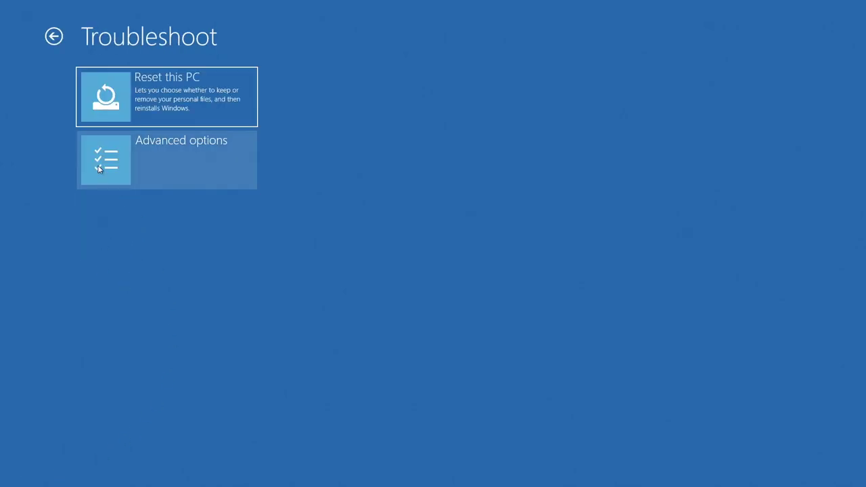
Step: Go through Advanced options to Start-up Settings and restart into Safe Mode
{"action": "left_click", "coordinate": [99, 169]}
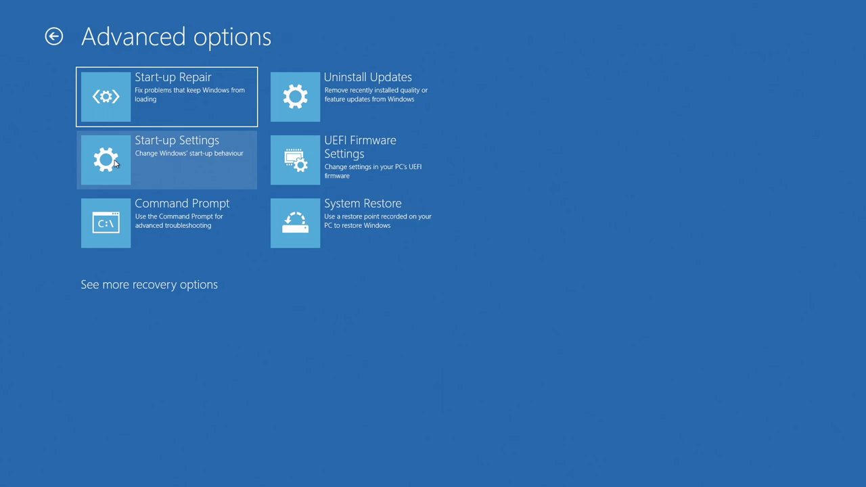
{"action": "left_click", "coordinate": [115, 163]}
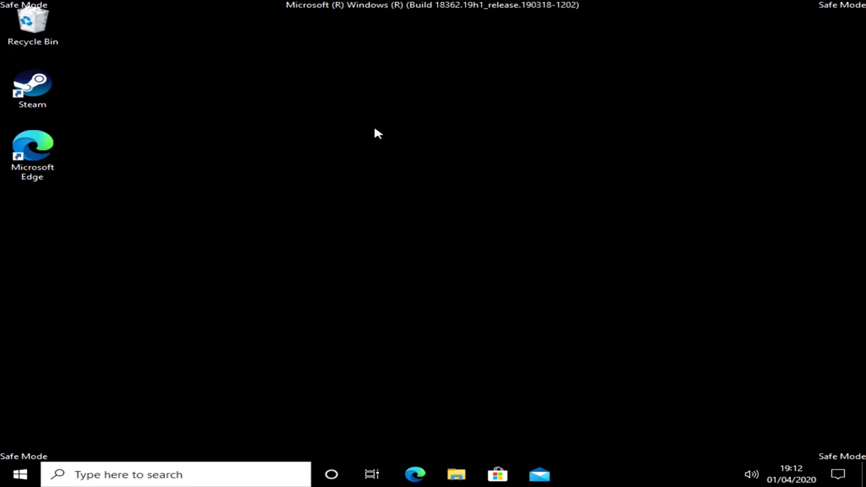
Step: Browse to Downloads > [Guru3D.com]-DDU > DDU v18.0.2.3 and run Display Driver Uninstaller as administrator
{"action": "left_click", "coordinate": [455, 474]}
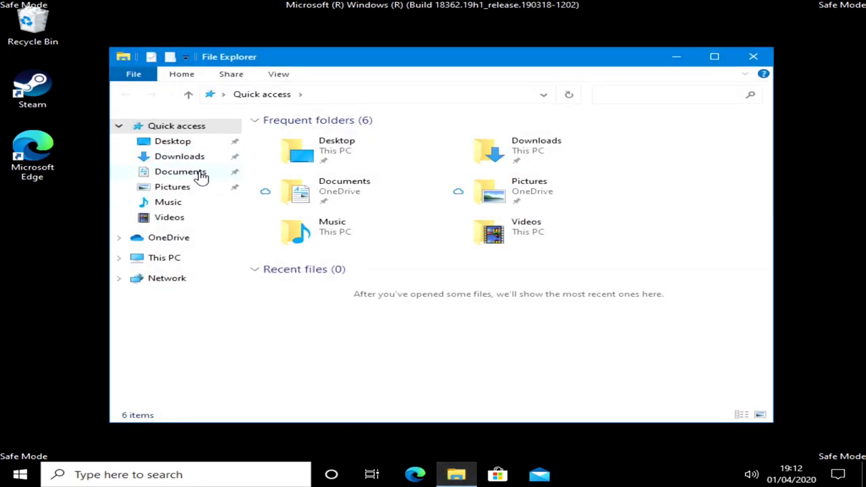
{"action": "double_click", "coordinate": [512, 154]}
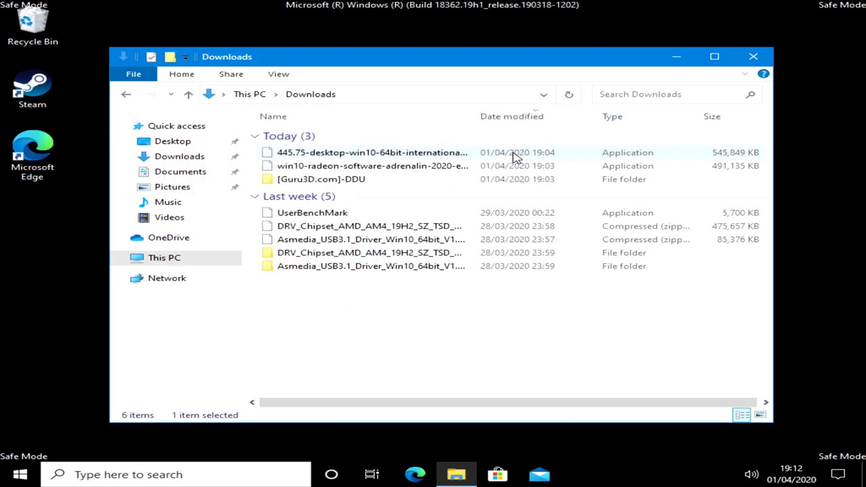
{"action": "double_click", "coordinate": [313, 184]}
{"action": "double_click", "coordinate": [293, 138]}
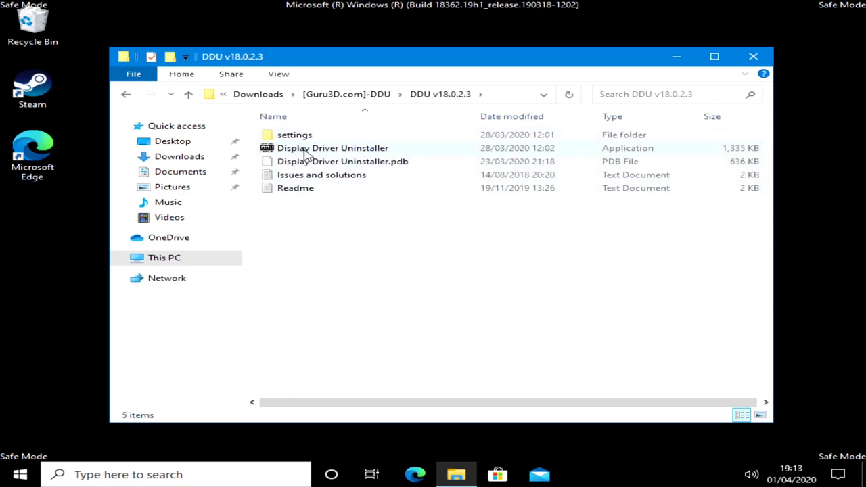
{"action": "mouse_move", "coordinate": [328, 152]}
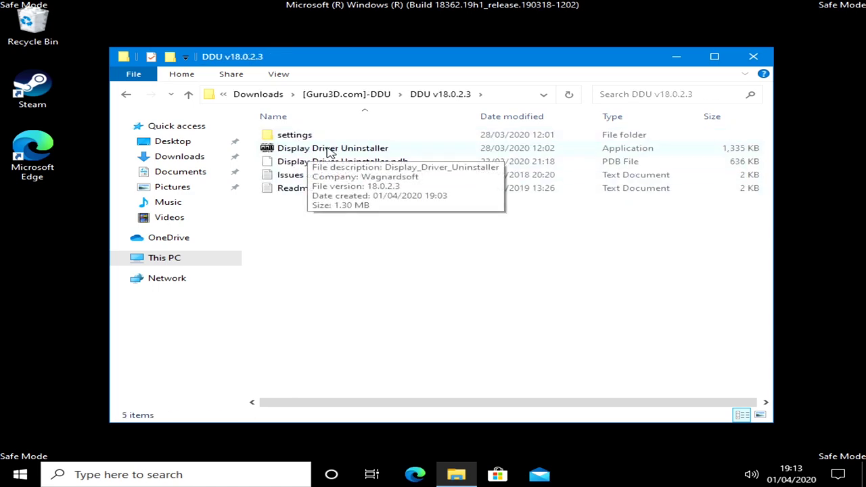
{"action": "right_click", "coordinate": [328, 151]}
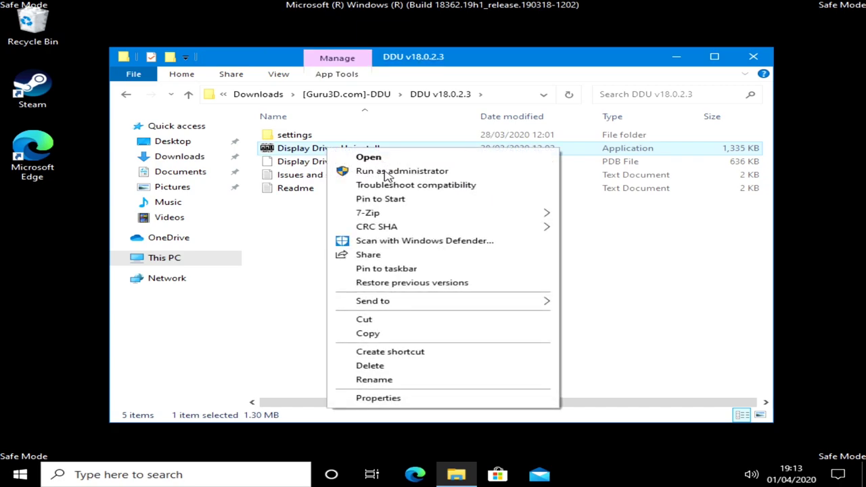
{"action": "left_click", "coordinate": [386, 173]}
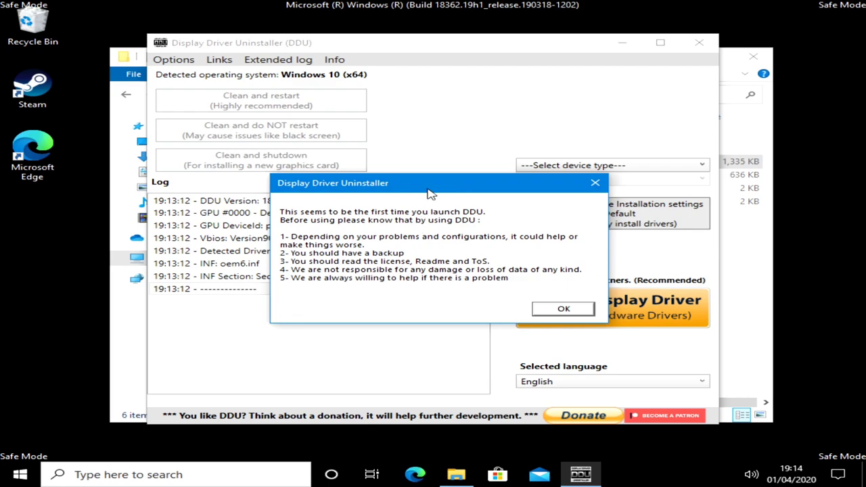
Step: Accept DDU's first-launch notice so the Options window appears
{"action": "left_click", "coordinate": [551, 309]}
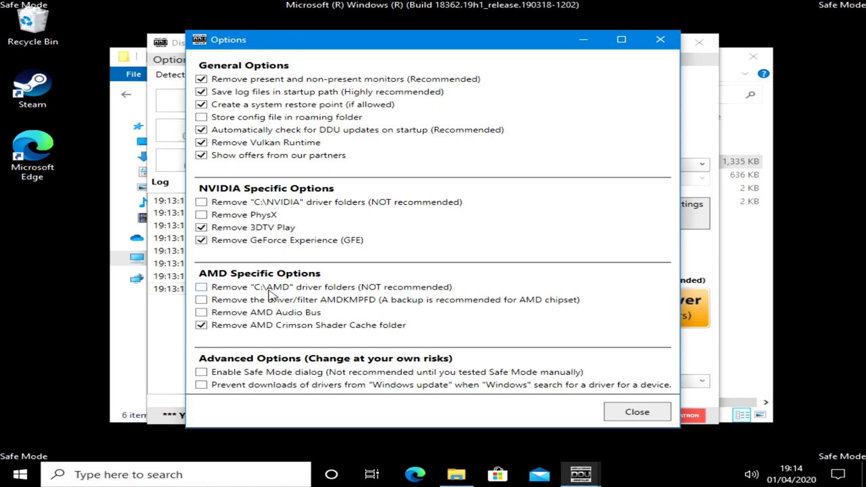
Step: Untick 'Show offers from our partners' and close the Options window
{"action": "left_click", "coordinate": [201, 156]}
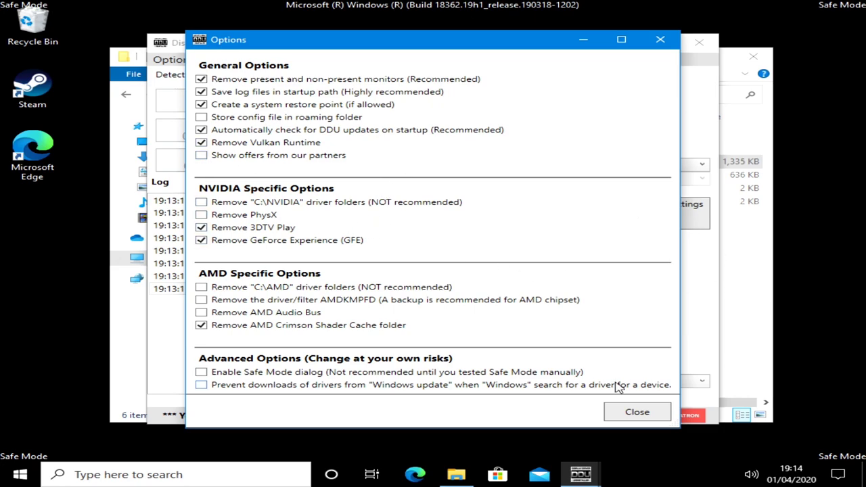
{"action": "left_click", "coordinate": [636, 412]}
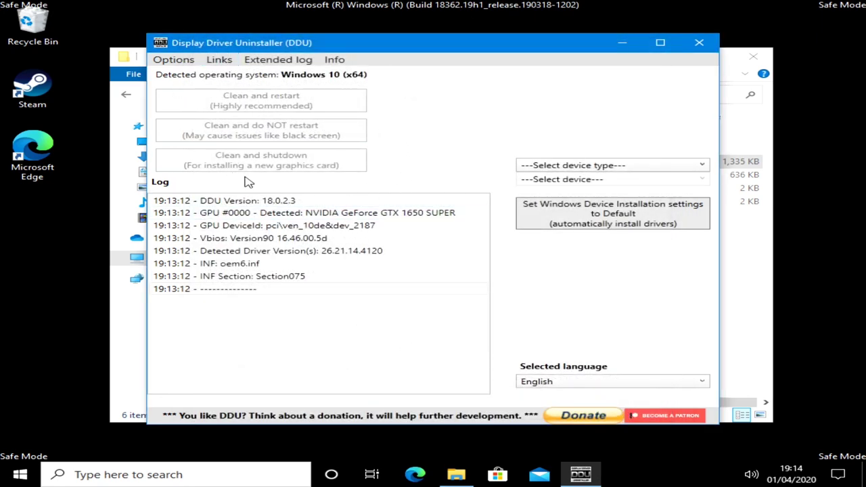
{"action": "left_click_drag", "start_coordinate": [423, 44], "coordinate": [410, 35]}
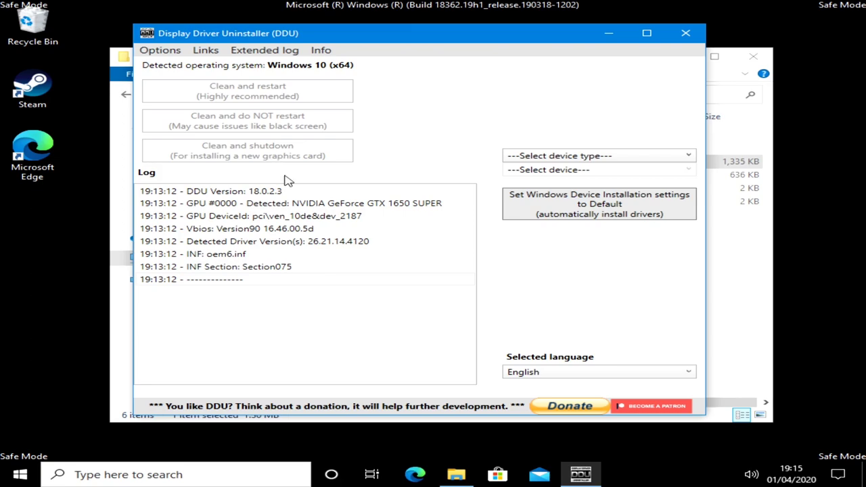
Step: Try Audio as the device type, choosing SOUNDBLASTER (WIP) and then REALTEK (WIP)
{"action": "left_click", "coordinate": [647, 158]}
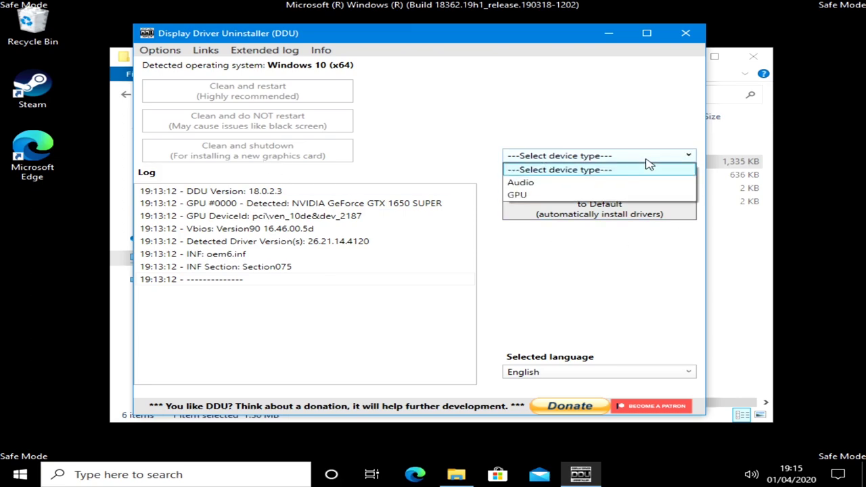
{"action": "left_click", "coordinate": [518, 183]}
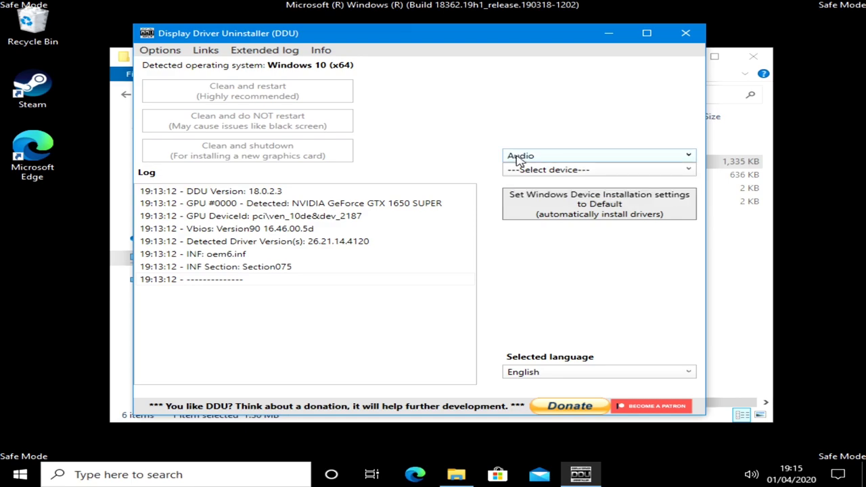
{"action": "left_click", "coordinate": [530, 171]}
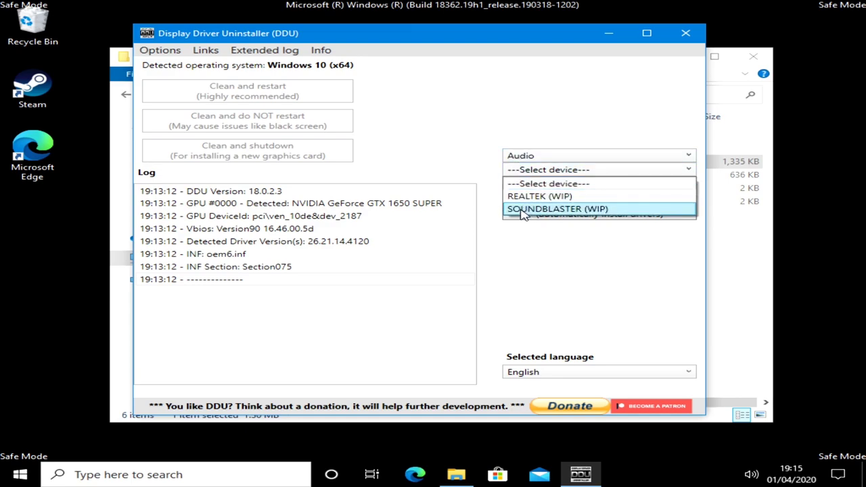
{"action": "left_click", "coordinate": [522, 209]}
{"action": "left_click", "coordinate": [534, 170]}
{"action": "left_click", "coordinate": [529, 197]}
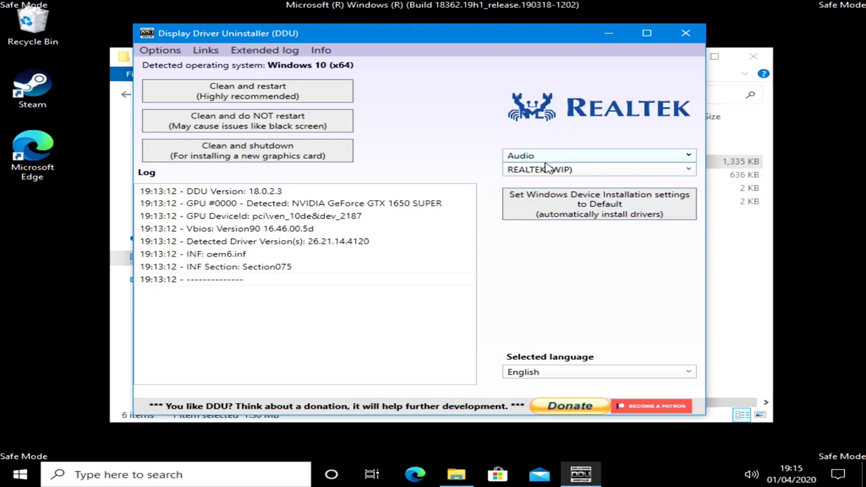
Step: Switch the device type back to GPU with NVIDIA as the vendor
{"action": "left_click", "coordinate": [598, 159]}
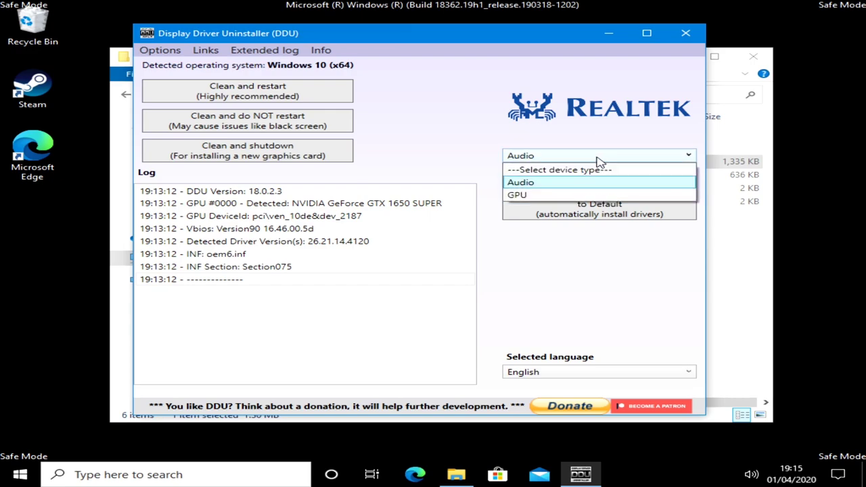
{"action": "left_click", "coordinate": [528, 198]}
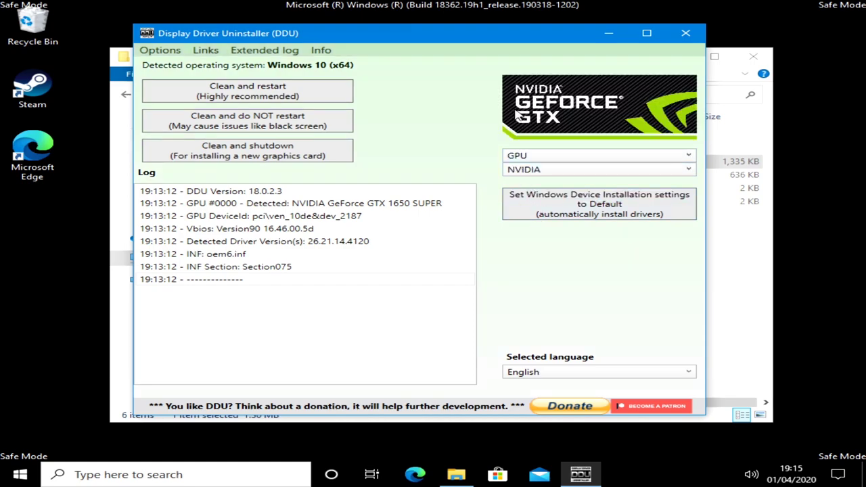
{"action": "left_click", "coordinate": [517, 174]}
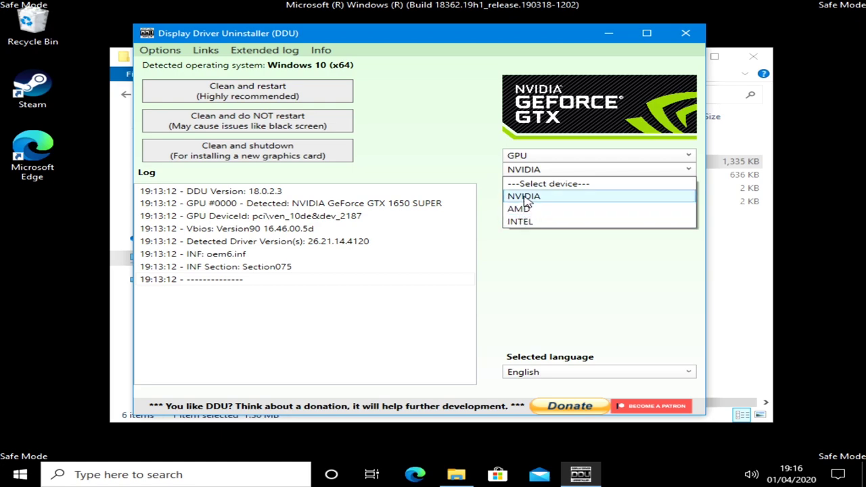
{"action": "left_click", "coordinate": [526, 196]}
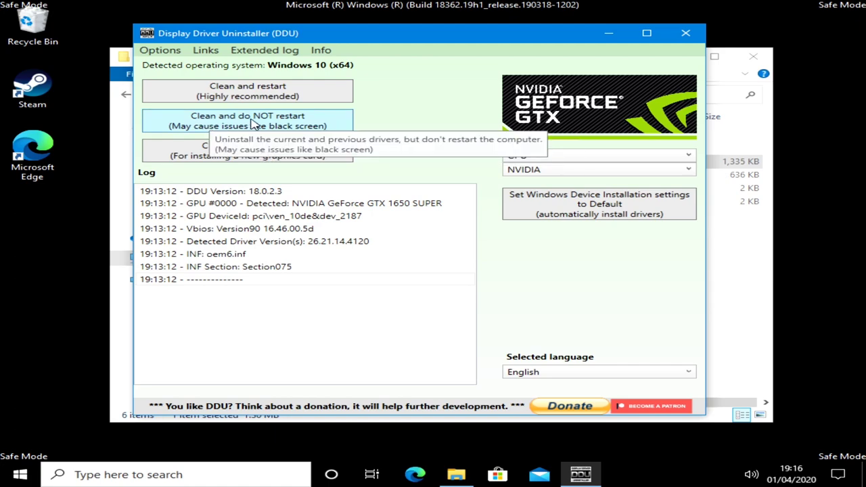
Step: Clean the NVIDIA driver with 'Clean and do NOT restart' and close the stray Get Help window
{"action": "left_click", "coordinate": [255, 124]}
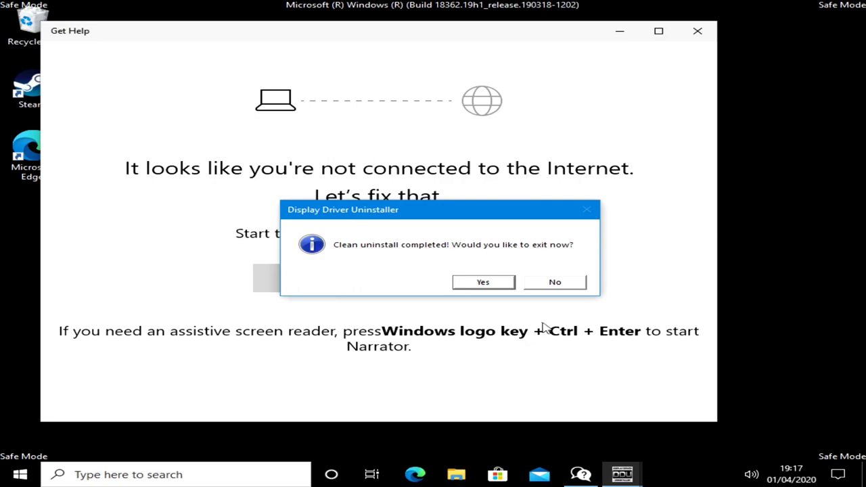
{"action": "left_click", "coordinate": [699, 37]}
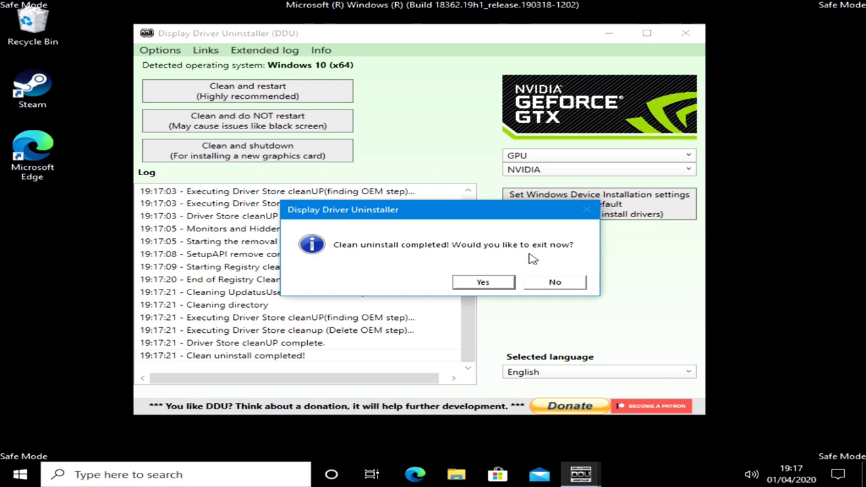
Step: Stay in DDU, clean the AMD driver with 'Clean and do NOT restart', then exit
{"action": "left_click", "coordinate": [552, 282]}
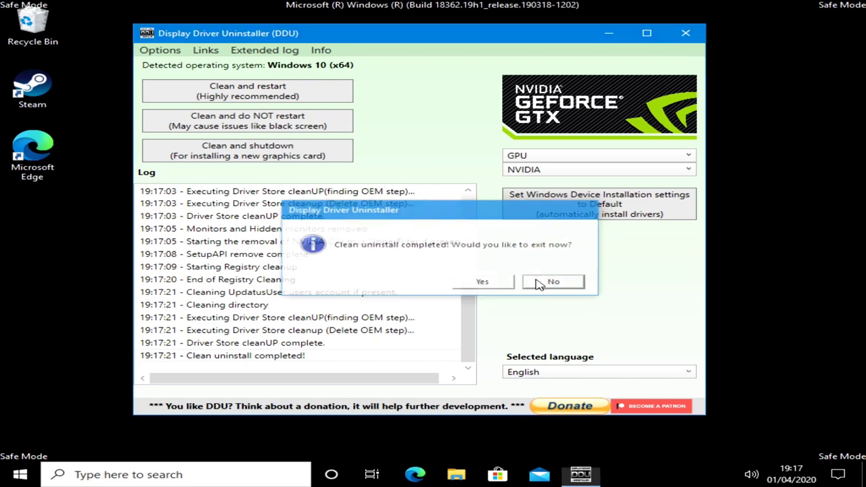
{"action": "left_click", "coordinate": [531, 171]}
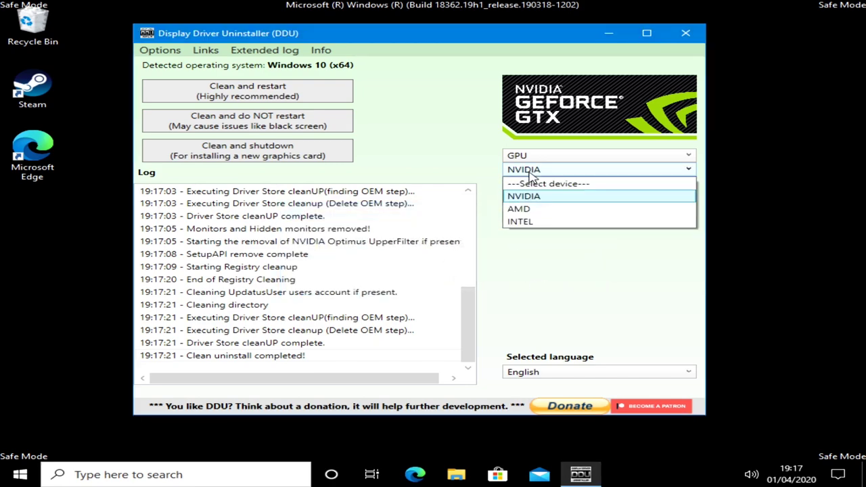
{"action": "left_click", "coordinate": [522, 214]}
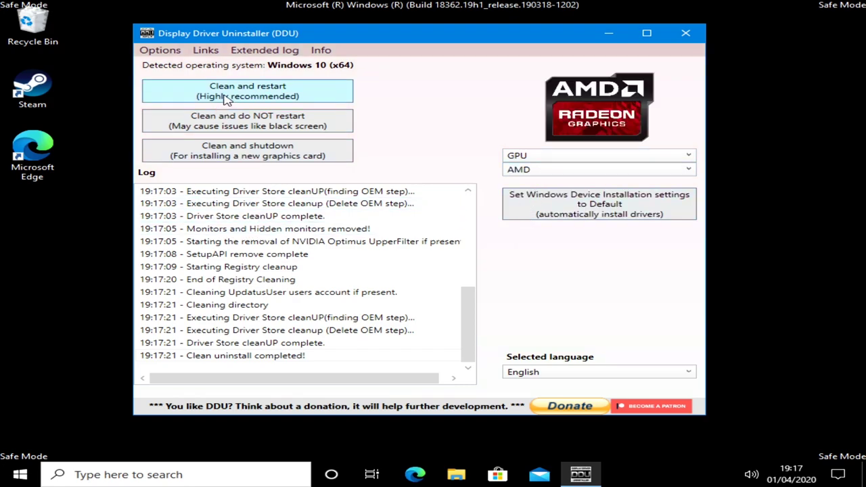
{"action": "left_click", "coordinate": [225, 120]}
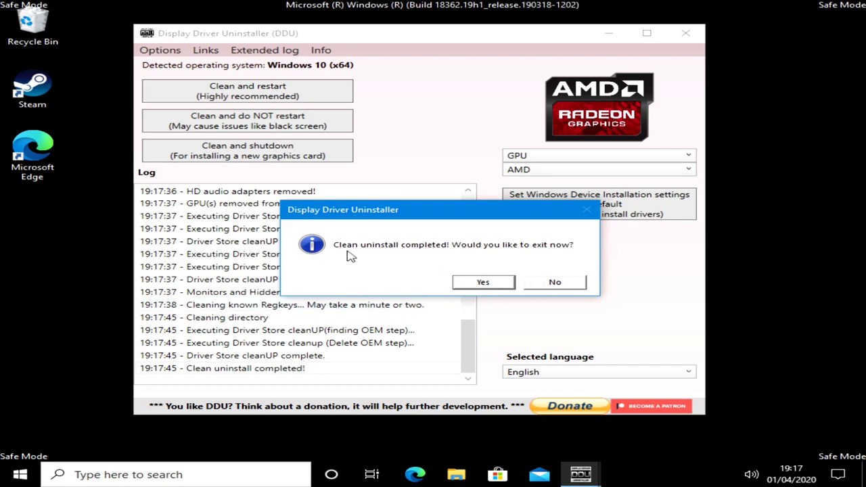
{"action": "left_click", "coordinate": [483, 283]}
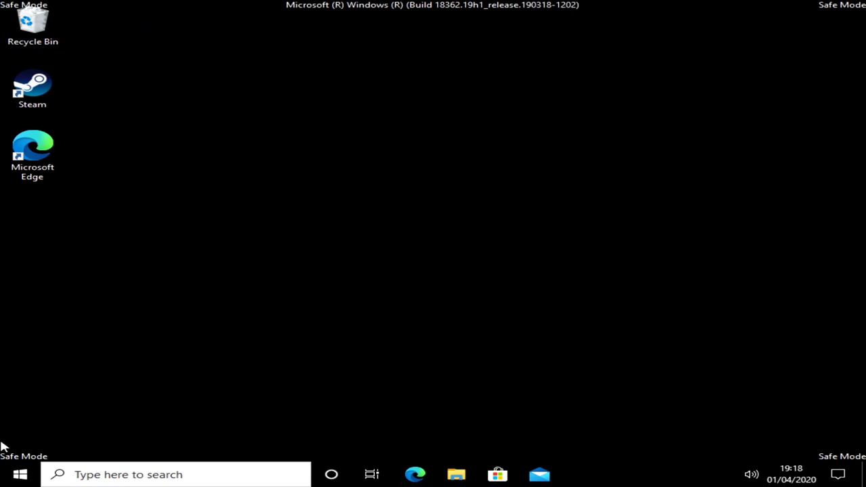
Step: Restart Windows out of Safe Mode and sign back in with the account PIN
{"action": "left_click", "coordinate": [18, 474]}
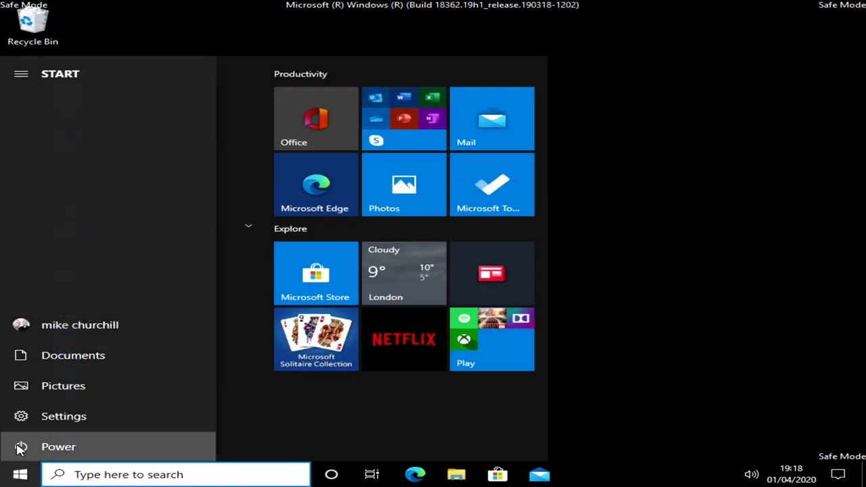
{"action": "left_click", "coordinate": [20, 448]}
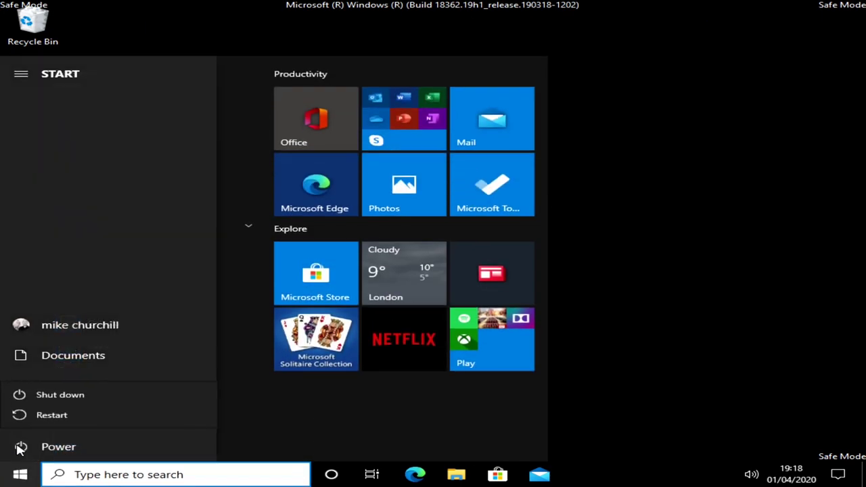
{"action": "left_click", "coordinate": [52, 417]}
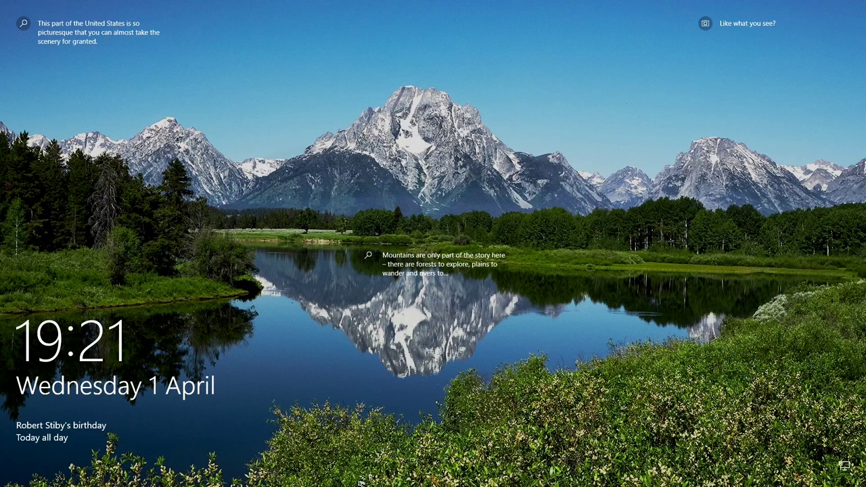
{"action": "key", "text": "space"}
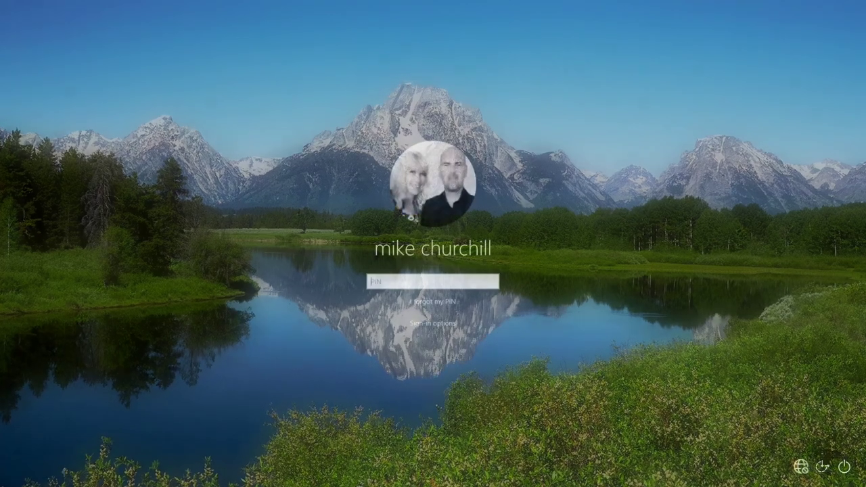
{"action": "type", "text": "1234"}
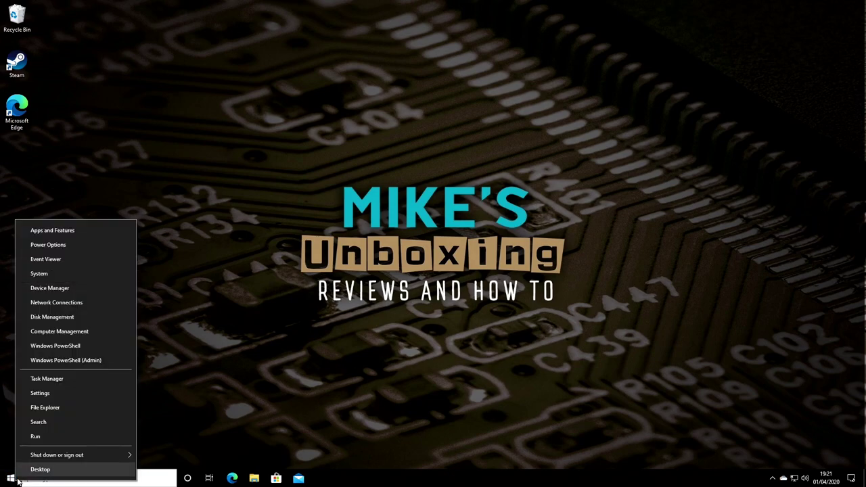
Step: In Device Manager, uninstall the Microsoft Basic Display Adapter and rescan so it reappears
{"action": "left_click", "coordinate": [25, 289]}
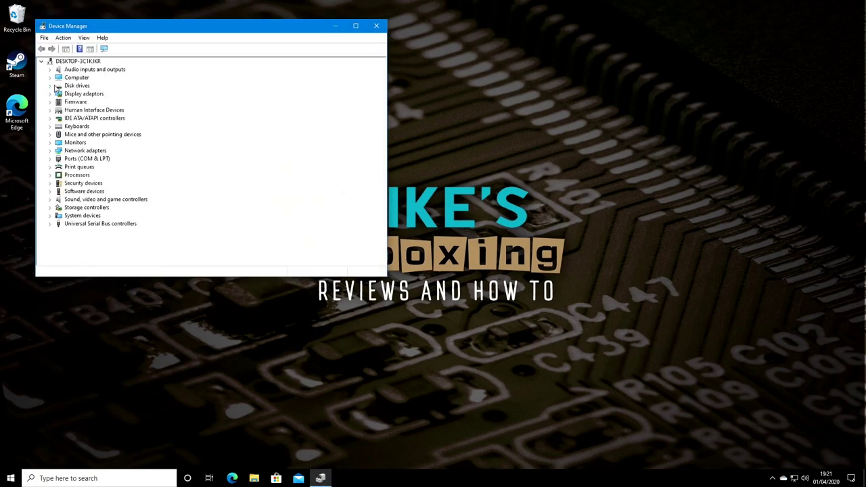
{"action": "left_click", "coordinate": [49, 94]}
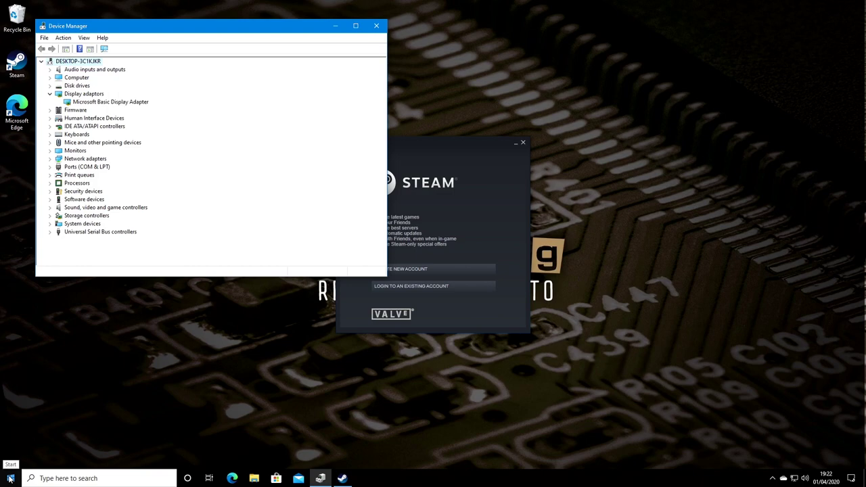
{"action": "left_click", "coordinate": [105, 50]}
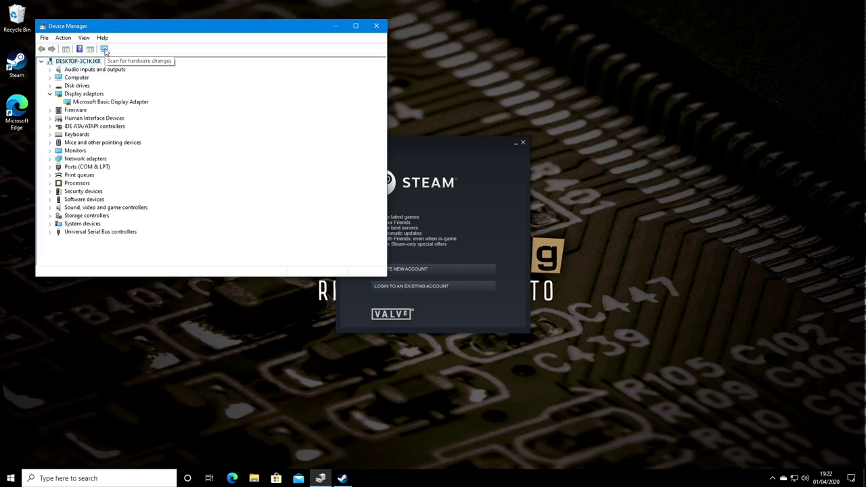
{"action": "left_click", "coordinate": [102, 102]}
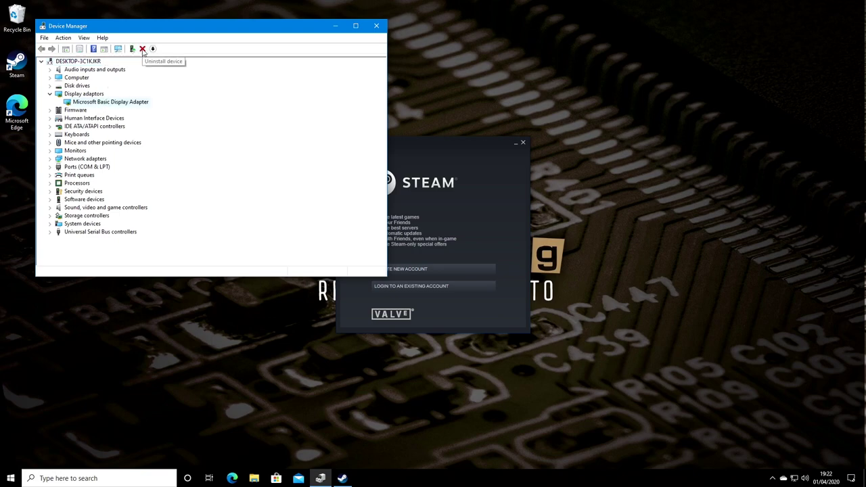
{"action": "left_click", "coordinate": [143, 49]}
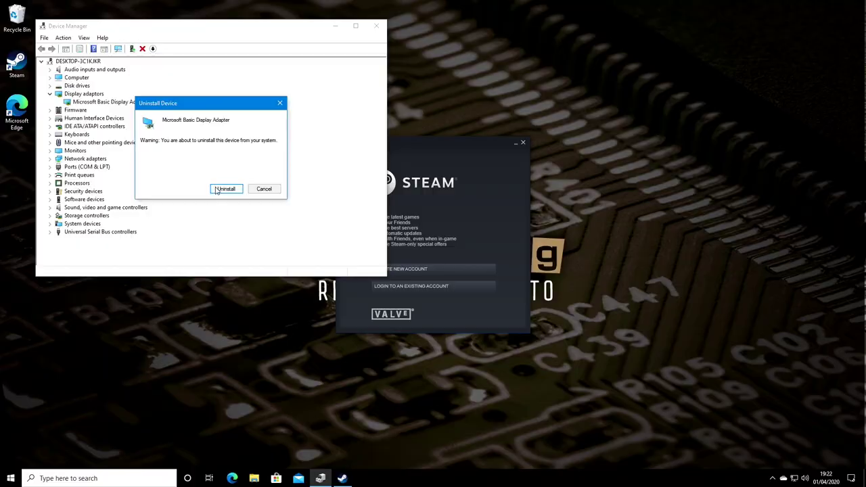
{"action": "left_click", "coordinate": [218, 188]}
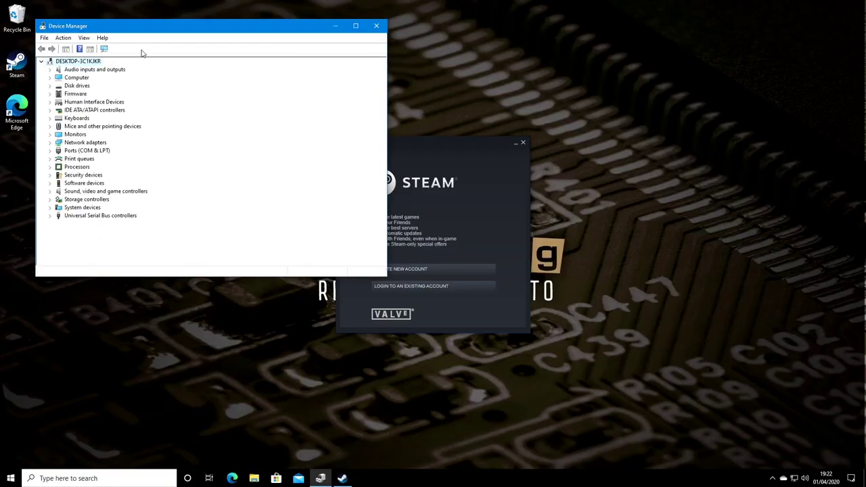
{"action": "left_click", "coordinate": [104, 49]}
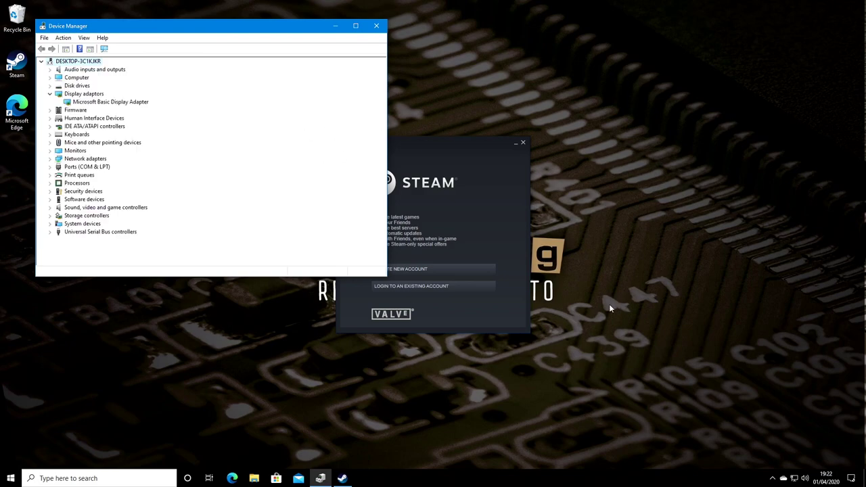
{"action": "left_click", "coordinate": [10, 478]}
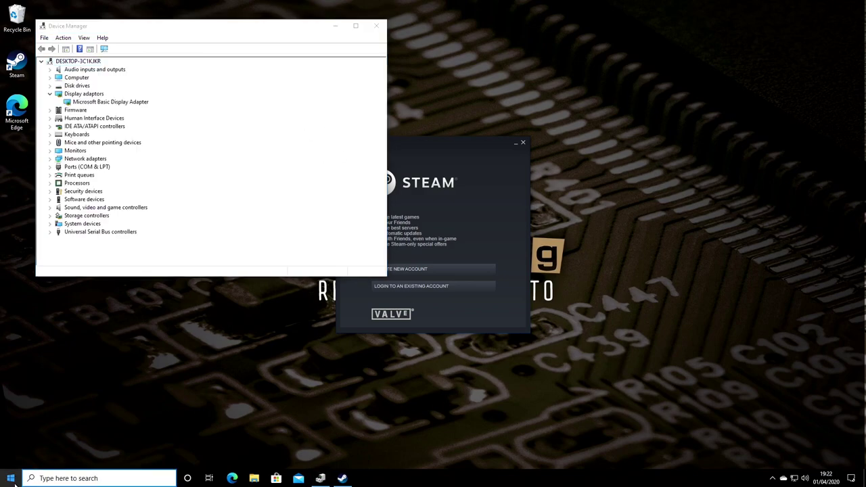
Step: Open Settings > Update & Security to view the pending AMD and NVIDIA driver updates
{"action": "mouse_move", "coordinate": [8, 441]}
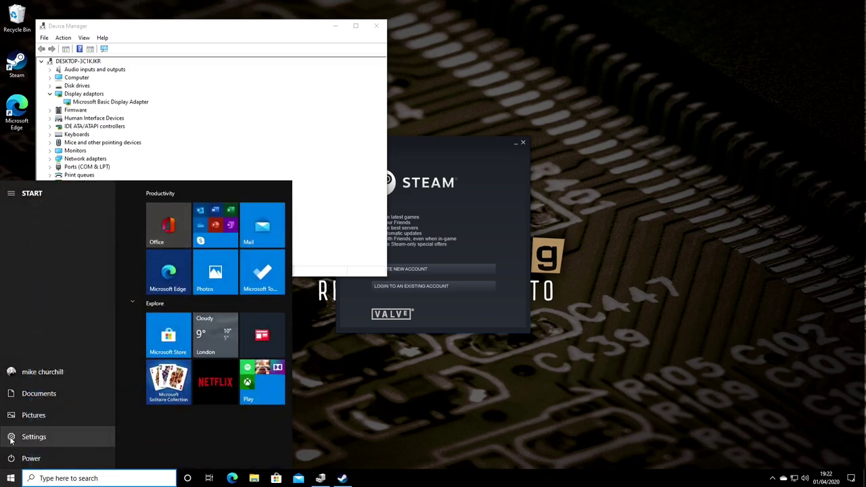
{"action": "left_click", "coordinate": [9, 439]}
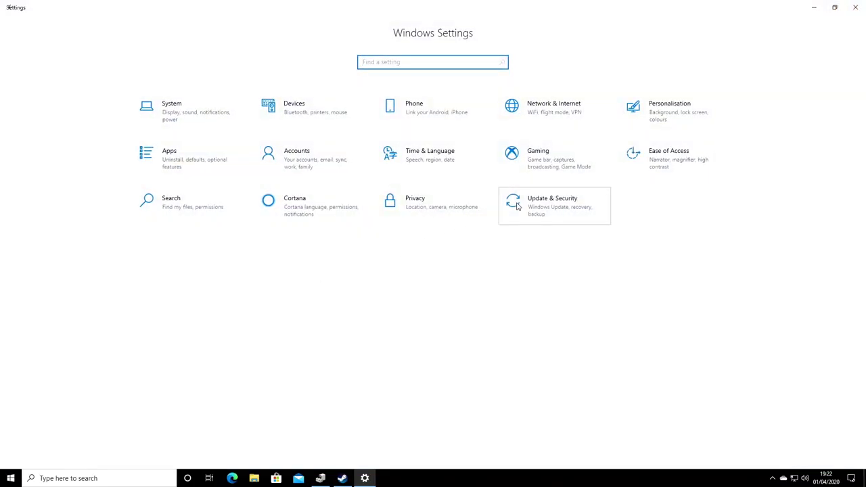
{"action": "left_click", "coordinate": [517, 206]}
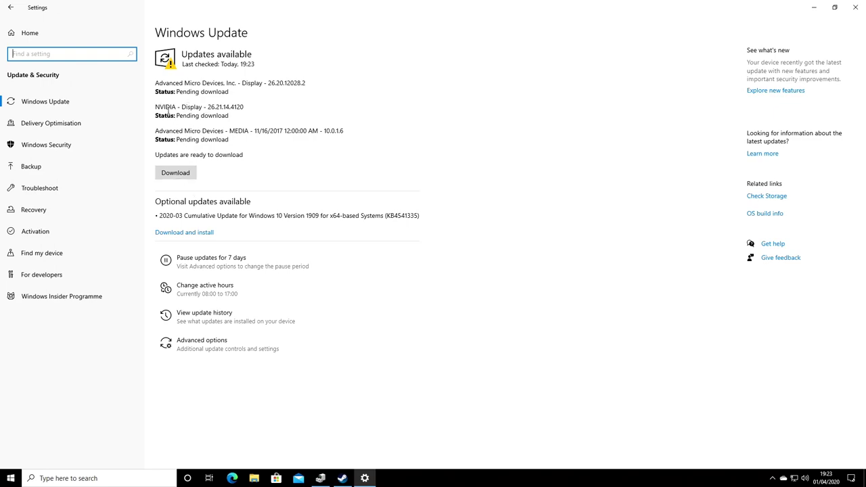
Step: Download the pending AMD display driver update, accept the hardware change notice, and close Device Manager
{"action": "left_click", "coordinate": [177, 173]}
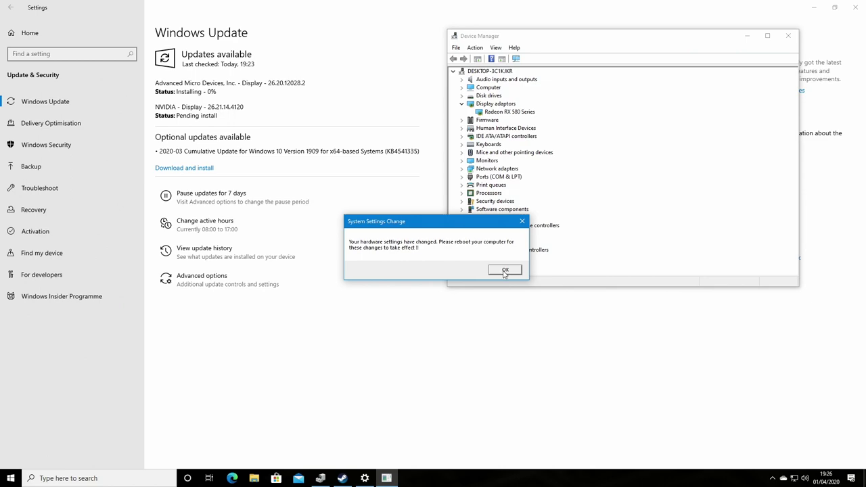
{"action": "left_click", "coordinate": [503, 271]}
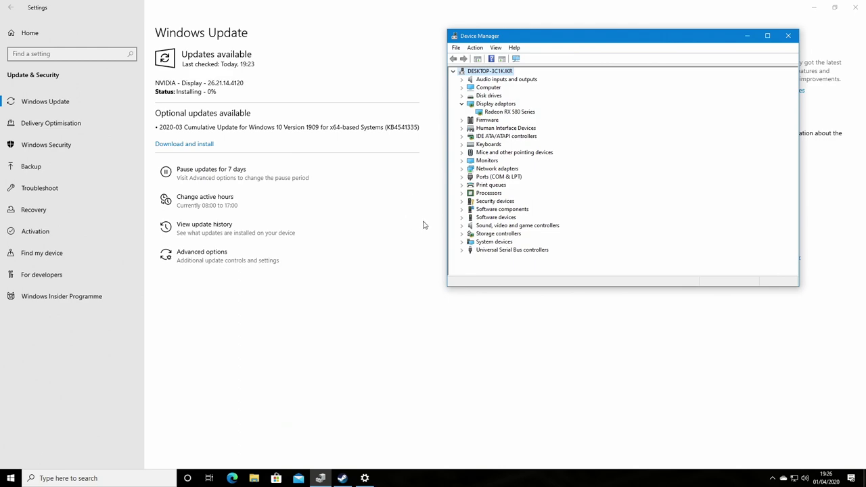
{"action": "left_click", "coordinate": [788, 36]}
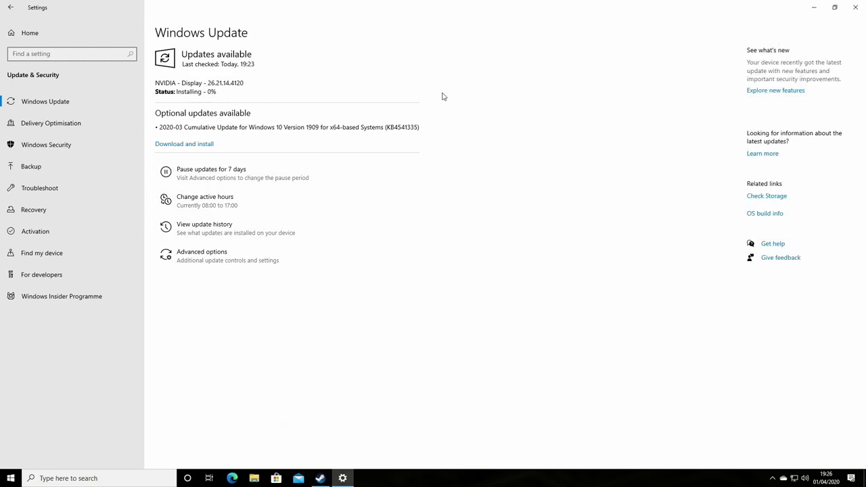
Step: Minimize Settings and close the Steam login window to leave a clear desktop
{"action": "left_click", "coordinate": [811, 6]}
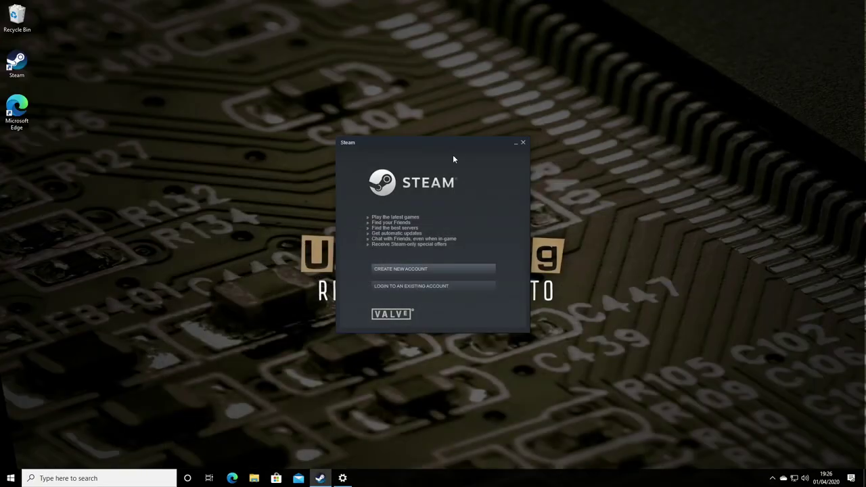
{"action": "left_click", "coordinate": [522, 144]}
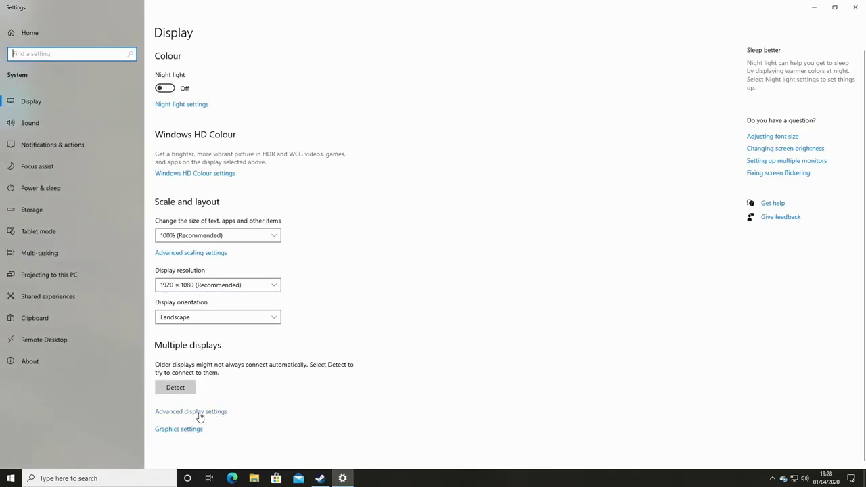
Step: Confirm in Advanced display settings that Display 1 uses the Radeon RX 580 Series, then close Settings and Steam
{"action": "left_click", "coordinate": [196, 411]}
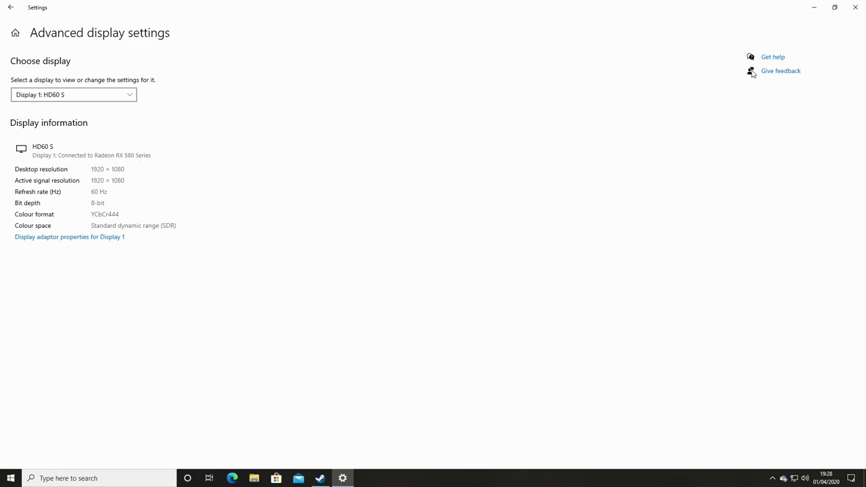
{"action": "left_click", "coordinate": [854, 7]}
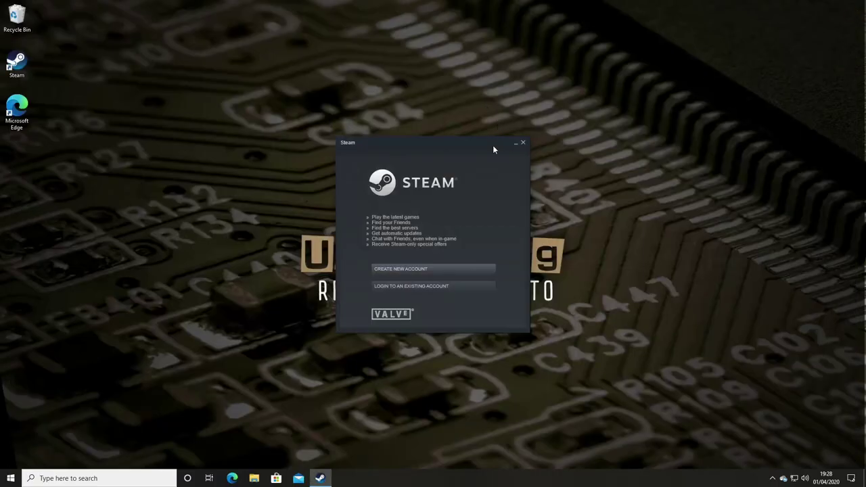
{"action": "left_click", "coordinate": [523, 144]}
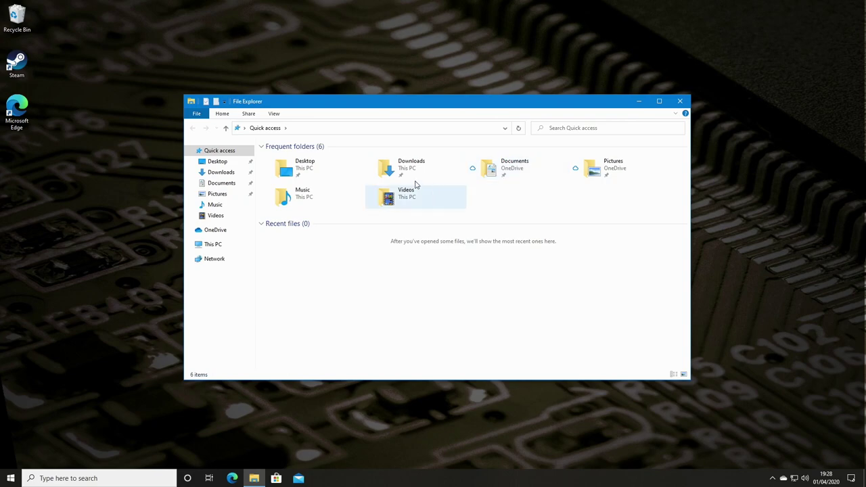
Step: Open the Downloads folder to review the NVIDIA 445.75 and Radeon Adrenalin installers
{"action": "double_click", "coordinate": [402, 174]}
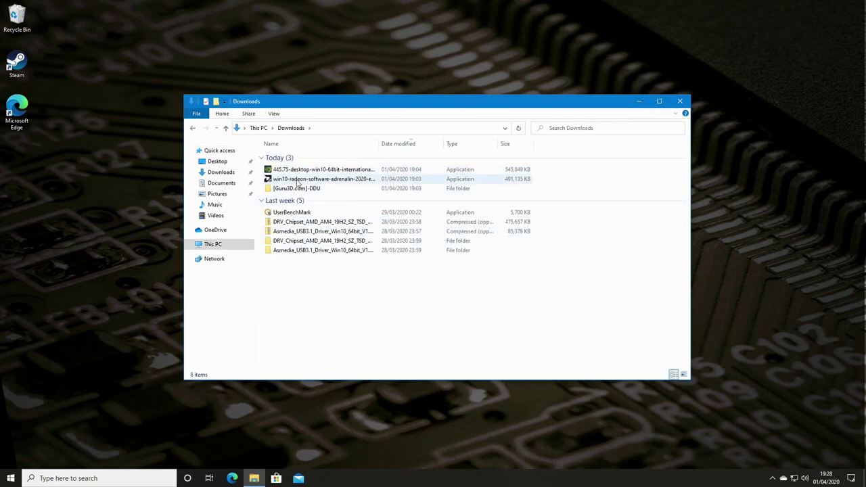
{"action": "mouse_move", "coordinate": [303, 184]}
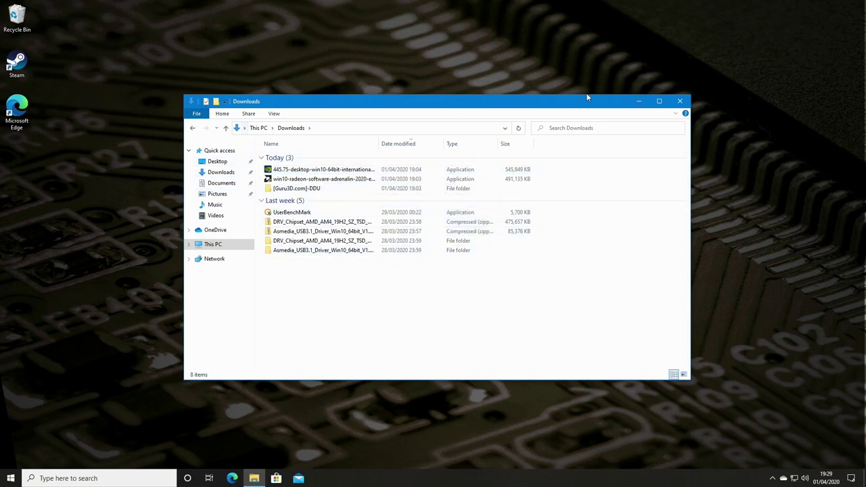
{"action": "left_click", "coordinate": [680, 102]}
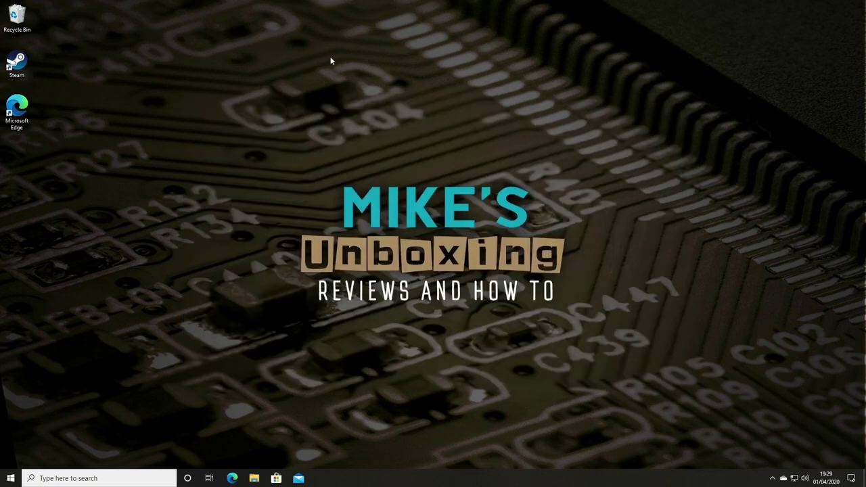